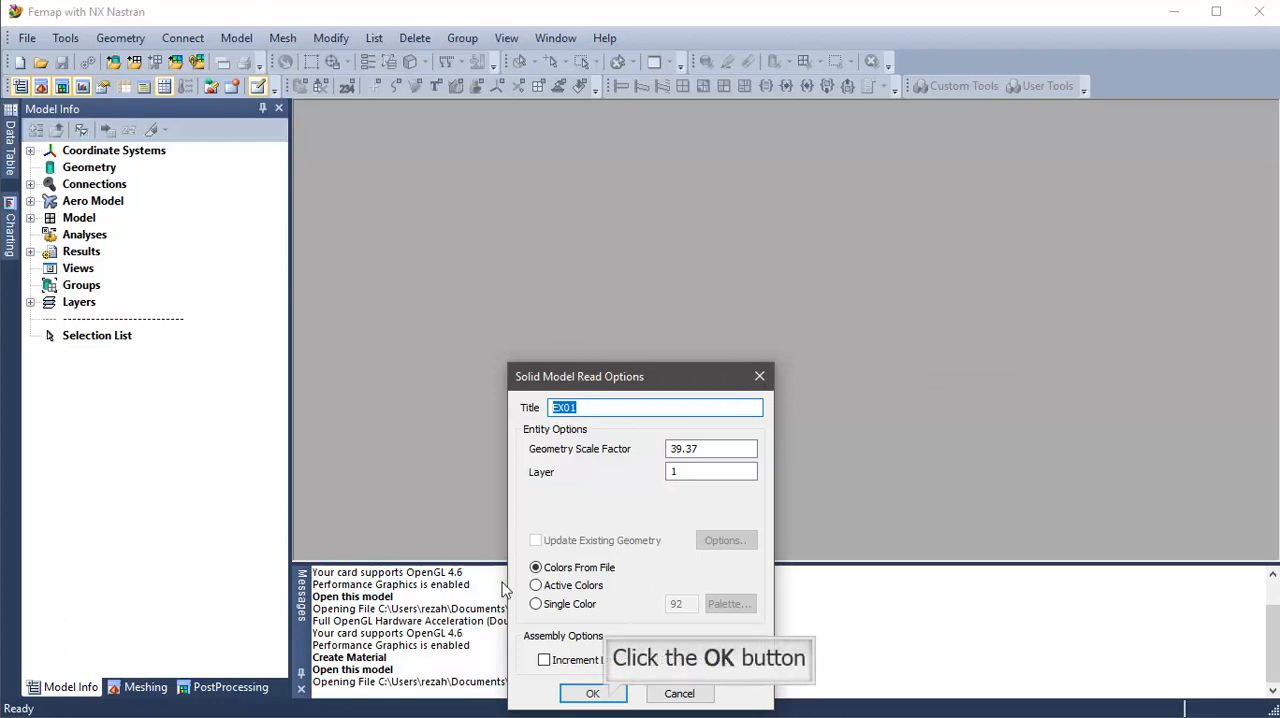
Step: Import the EX01 solid geometry with a geometry scale factor of 39.37 on layer 1, keeping the colors from the file
click(609, 700)
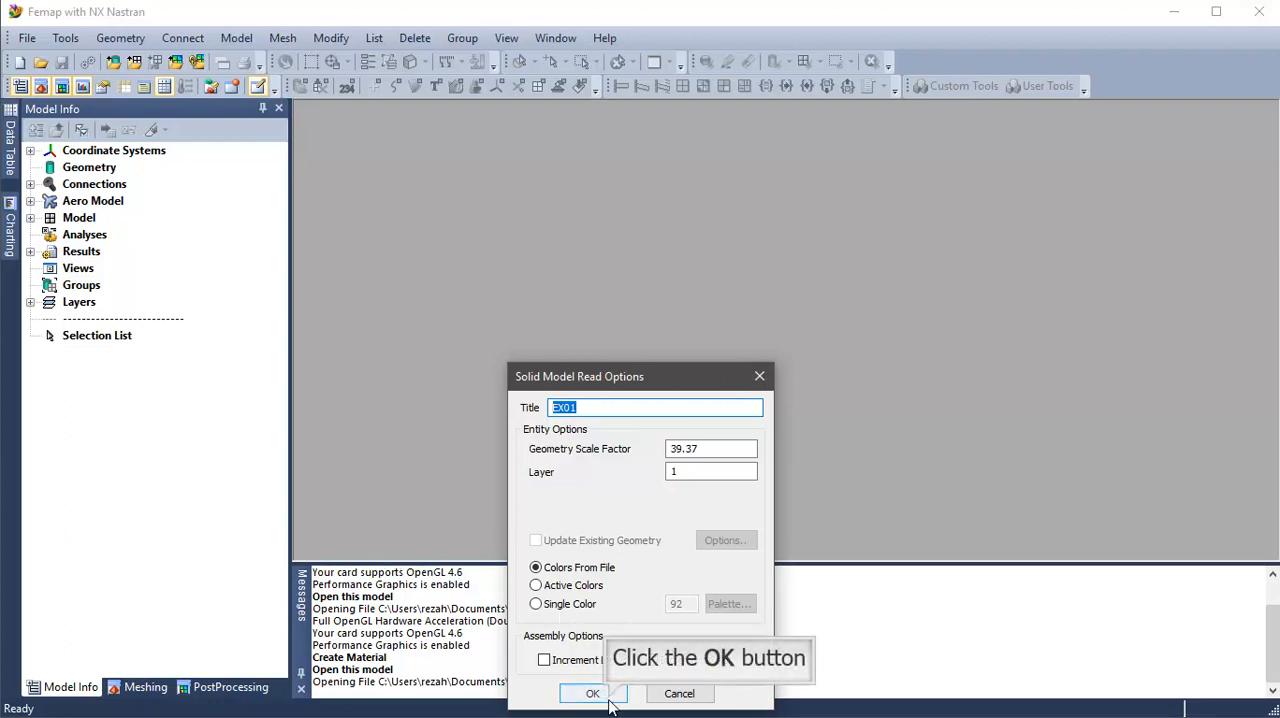
middle_drag(780, 335, 718, 405)
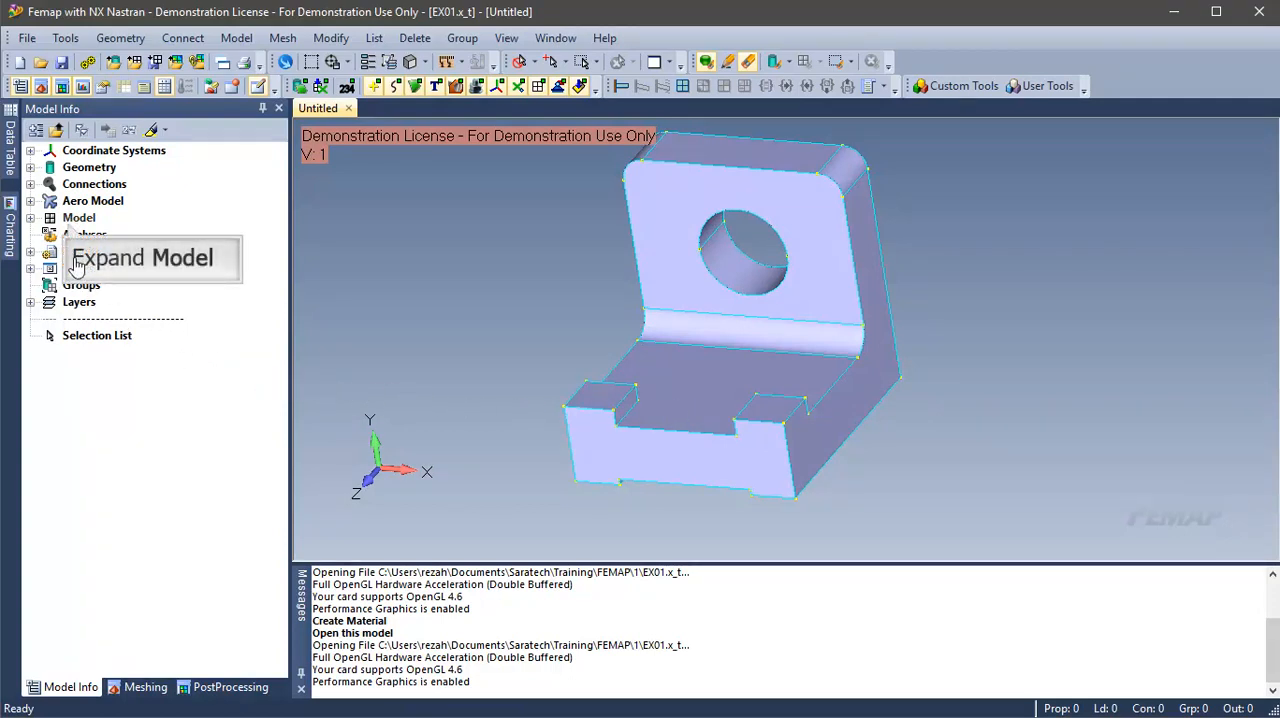
Step: Create an isotropic material by loading AISI 4340 Steel from the material library
click(72, 221)
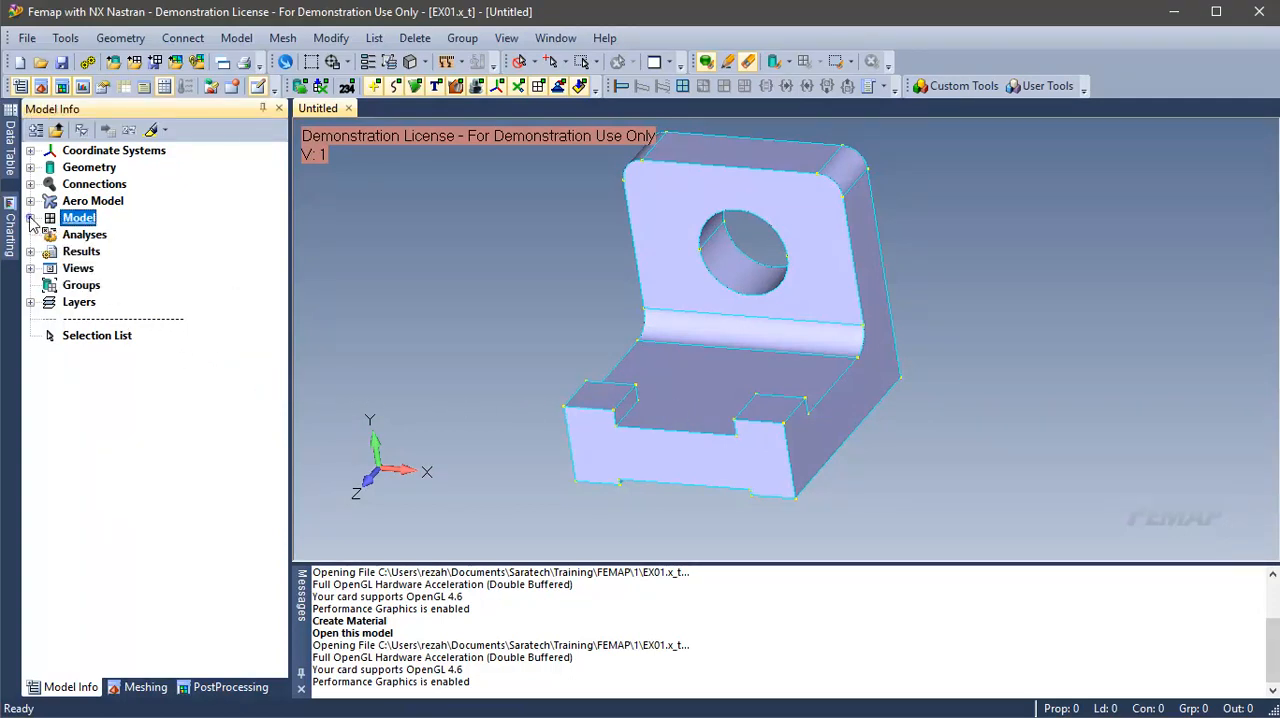
click(30, 218)
click(98, 253)
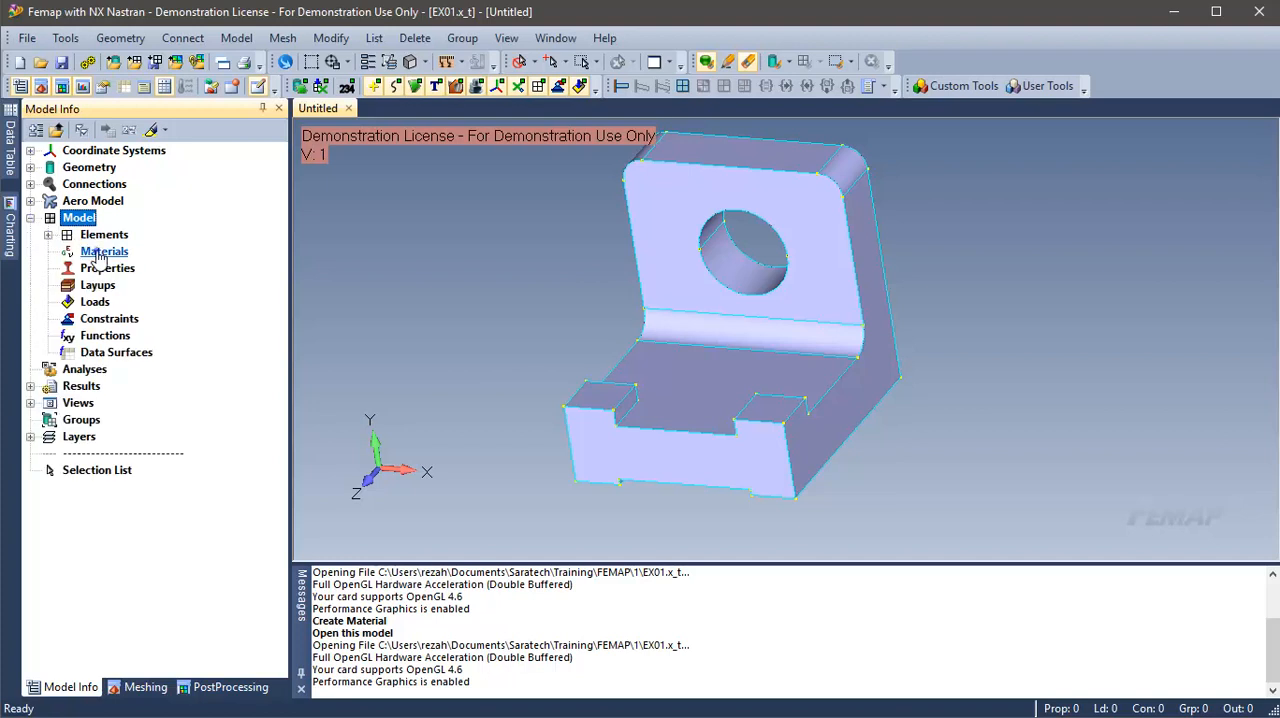
right_click(98, 256)
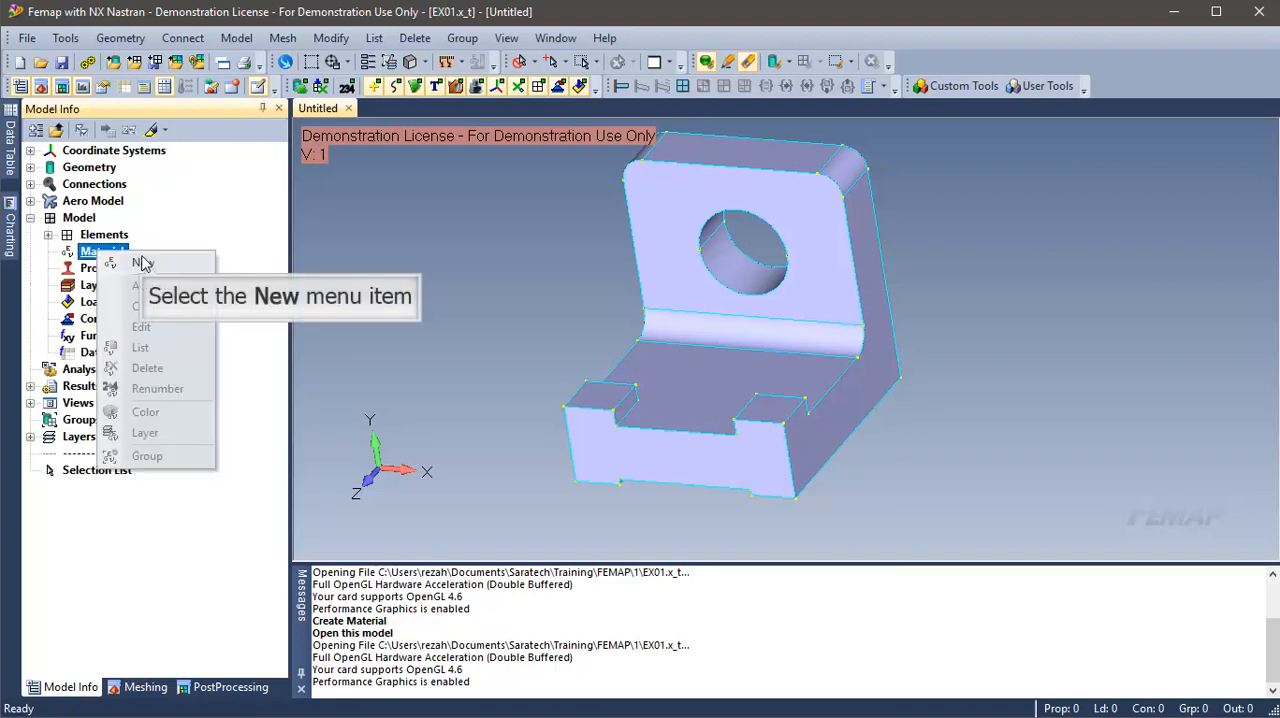
click(142, 259)
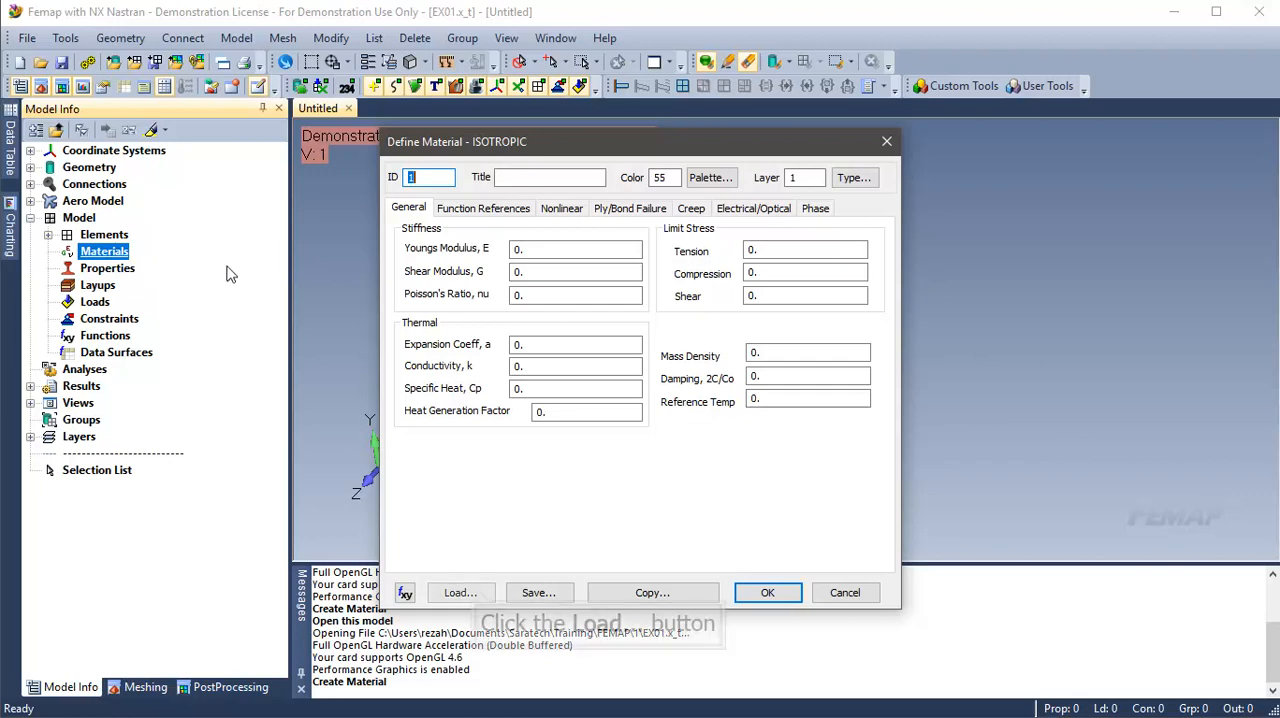
click(457, 593)
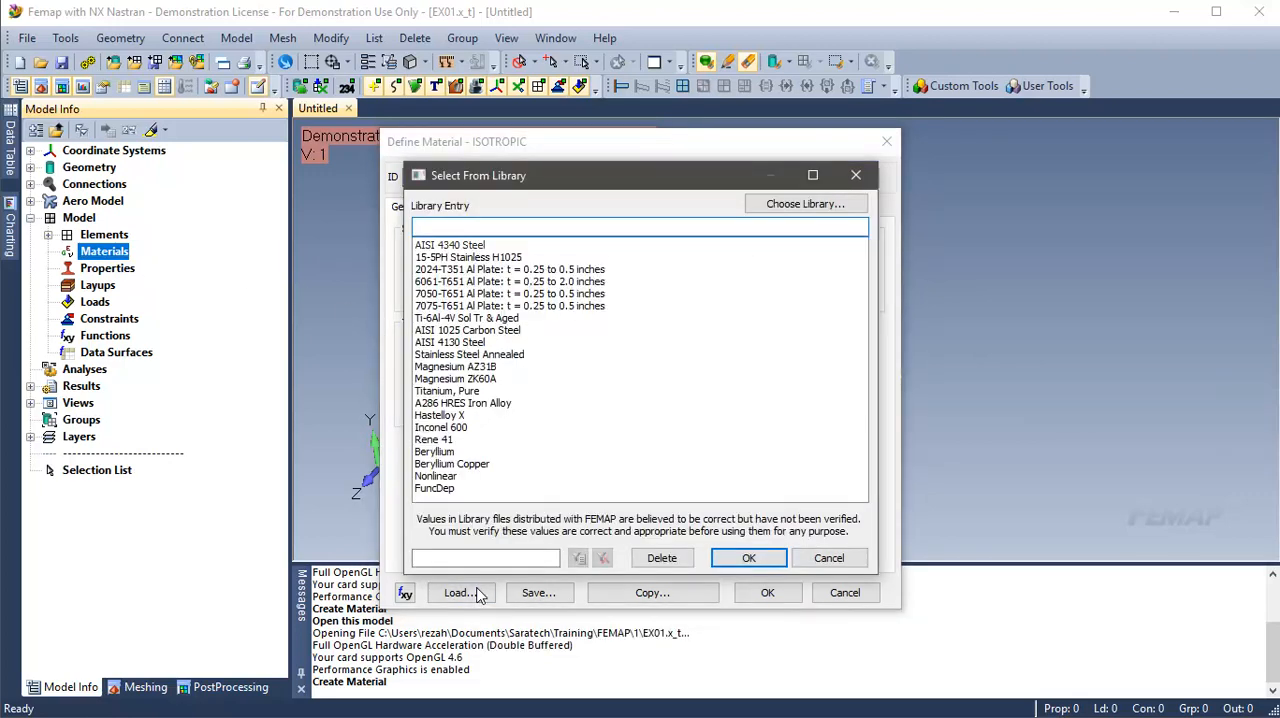
click(479, 246)
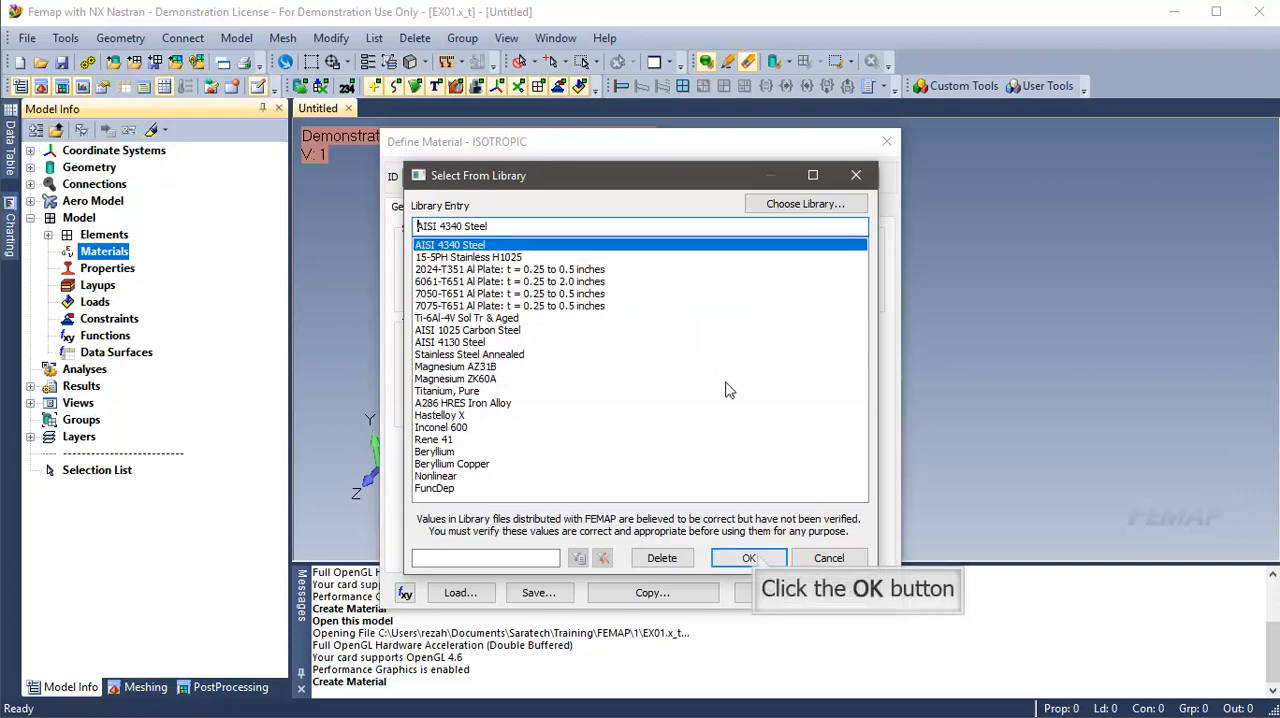
click(757, 558)
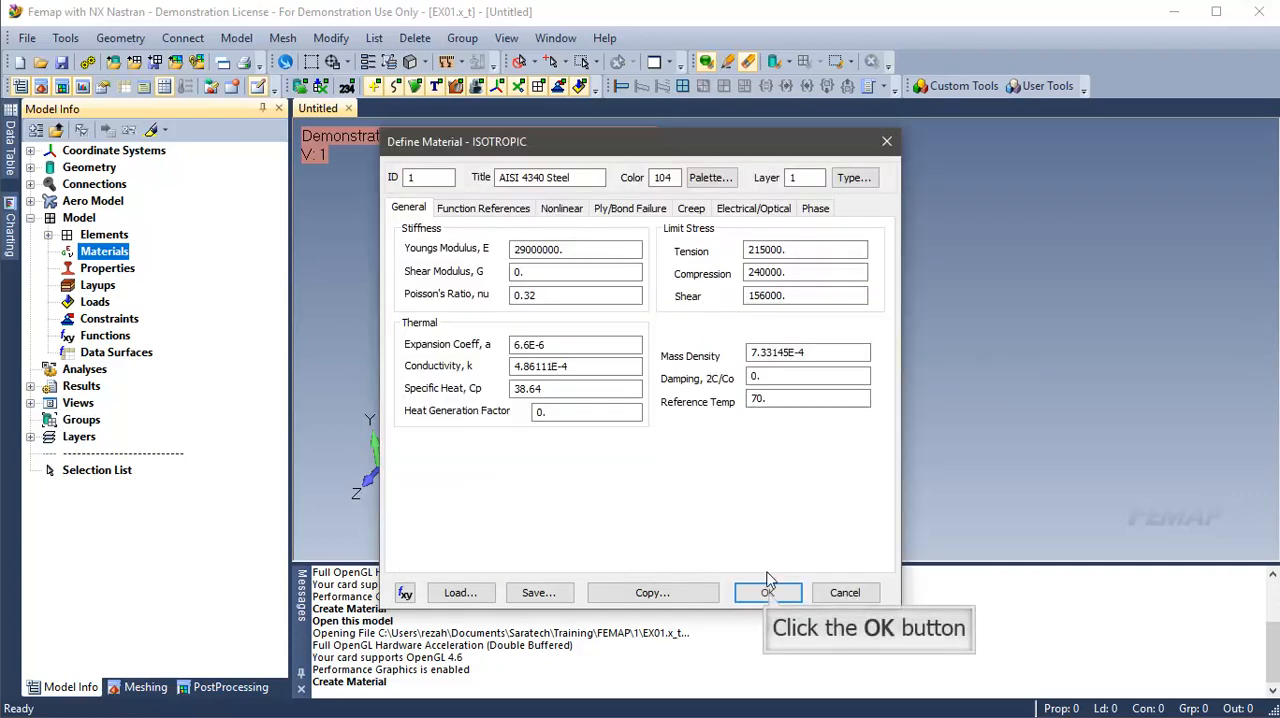
click(768, 592)
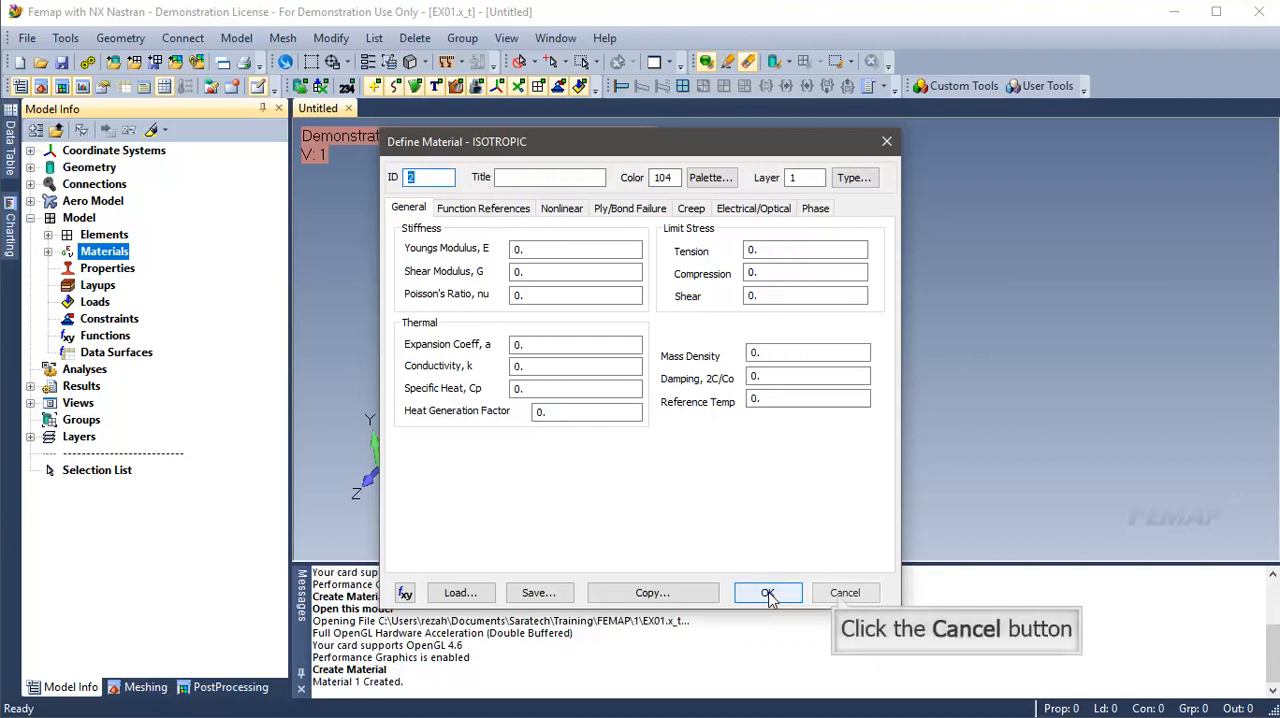
click(840, 594)
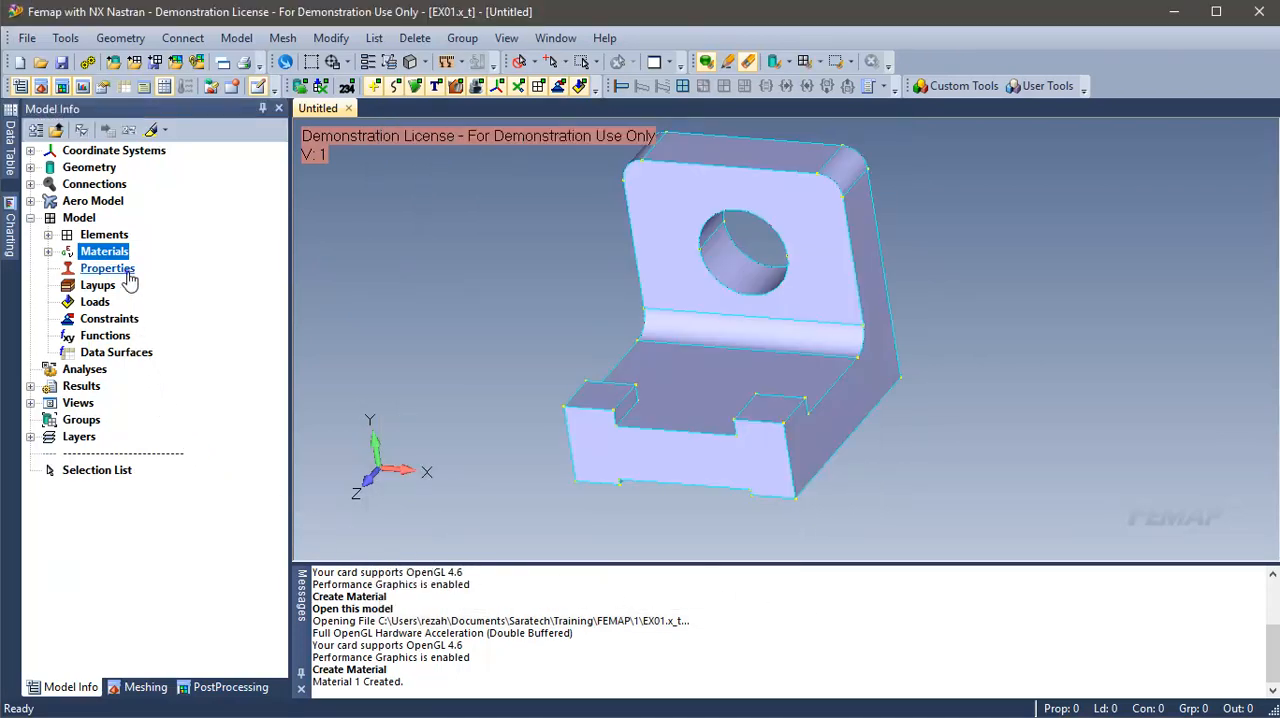
Step: Create a property of the Solid element type that uses the AISI 4340 Steel material
right_click(110, 268)
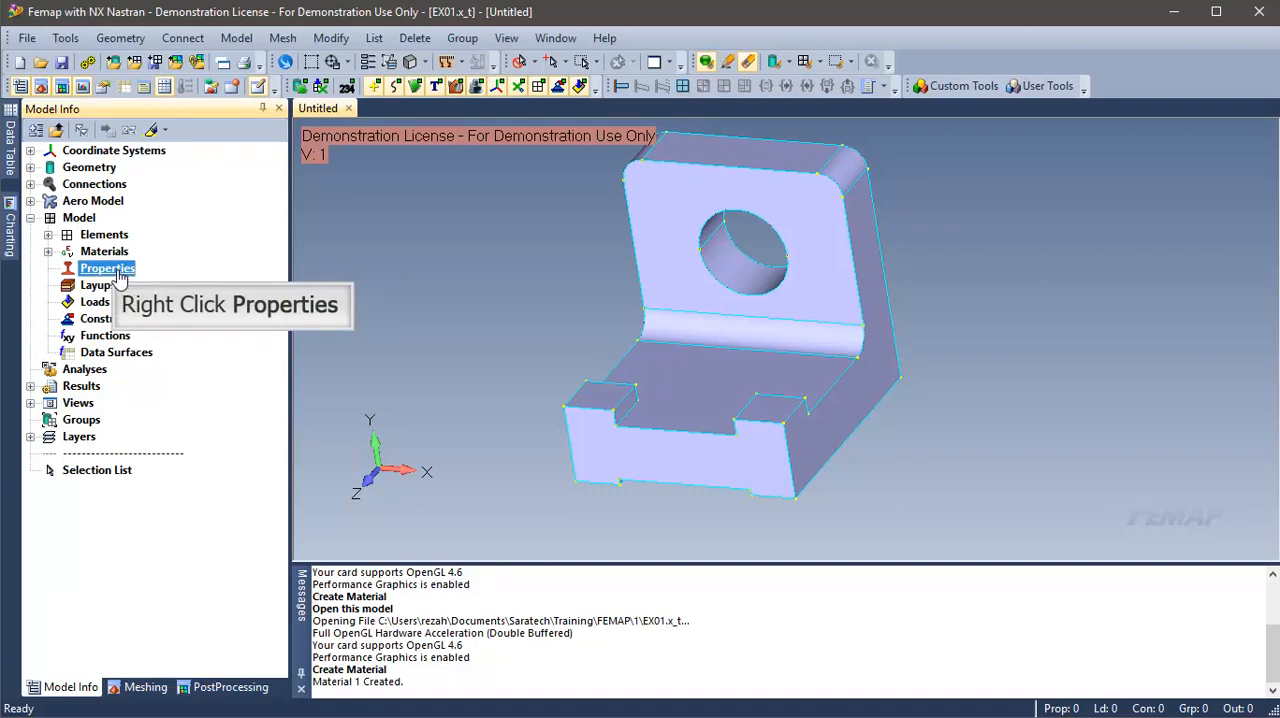
right_click(138, 270)
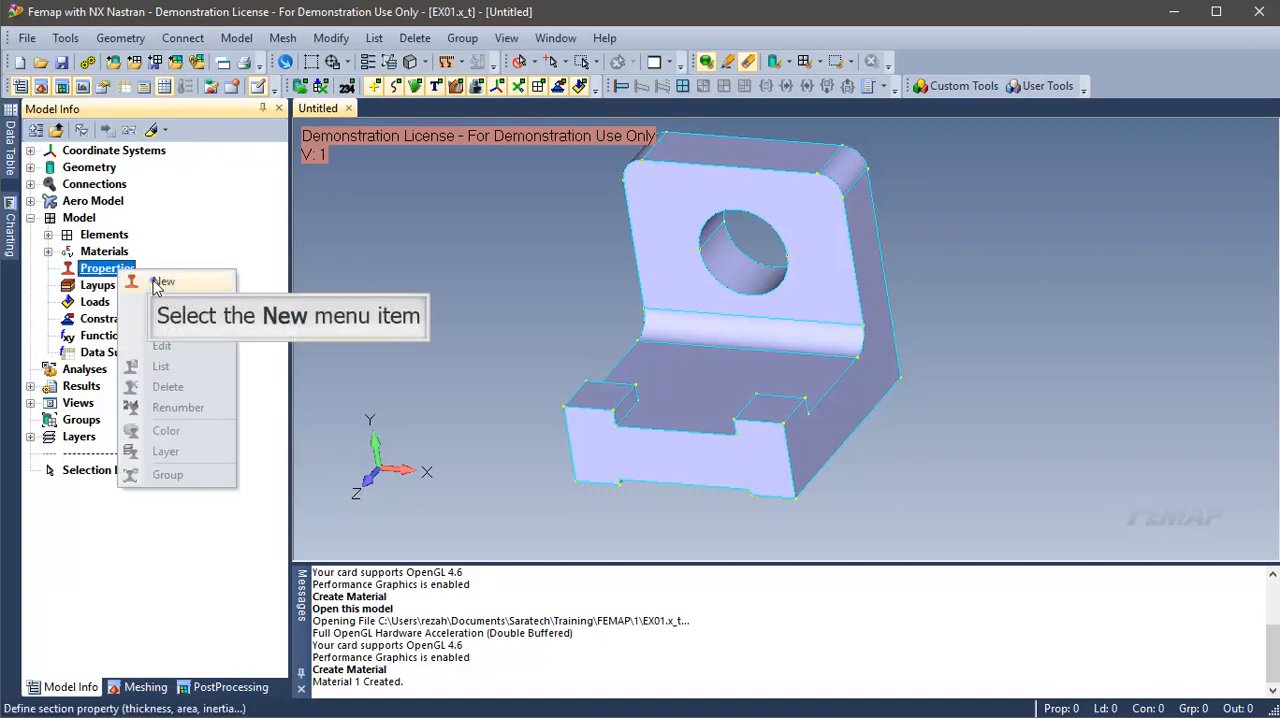
click(150, 280)
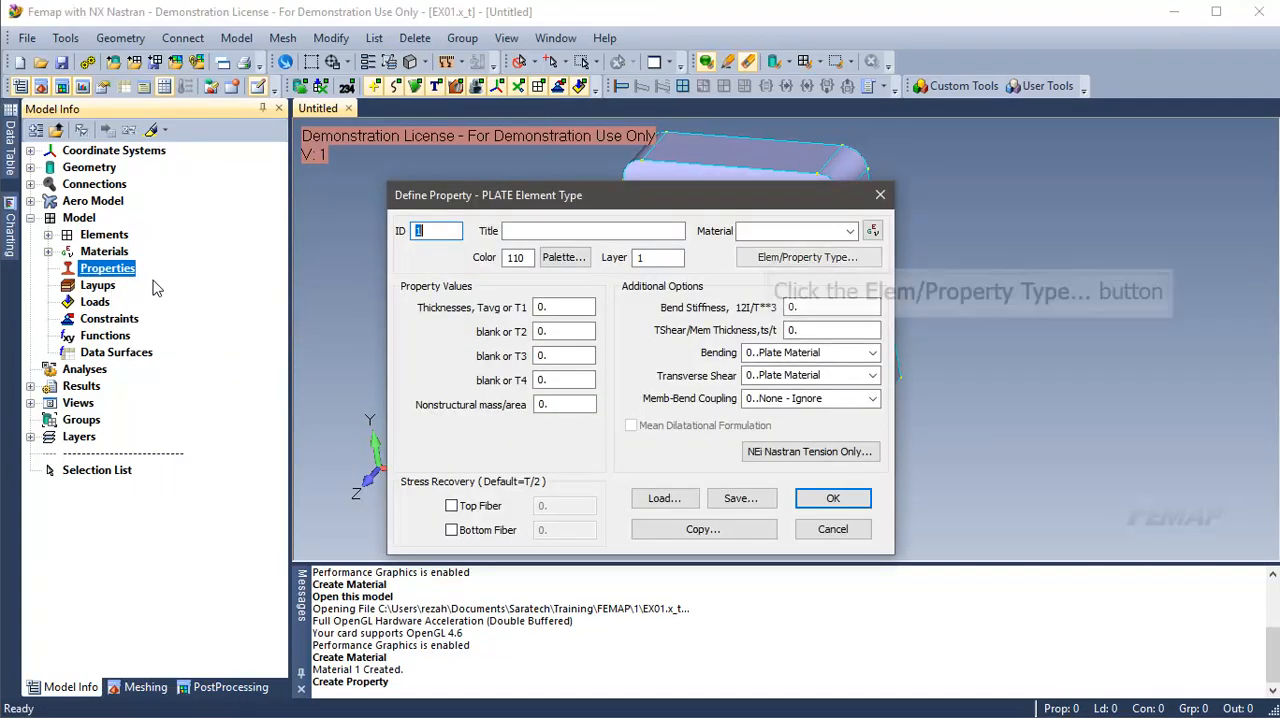
click(772, 260)
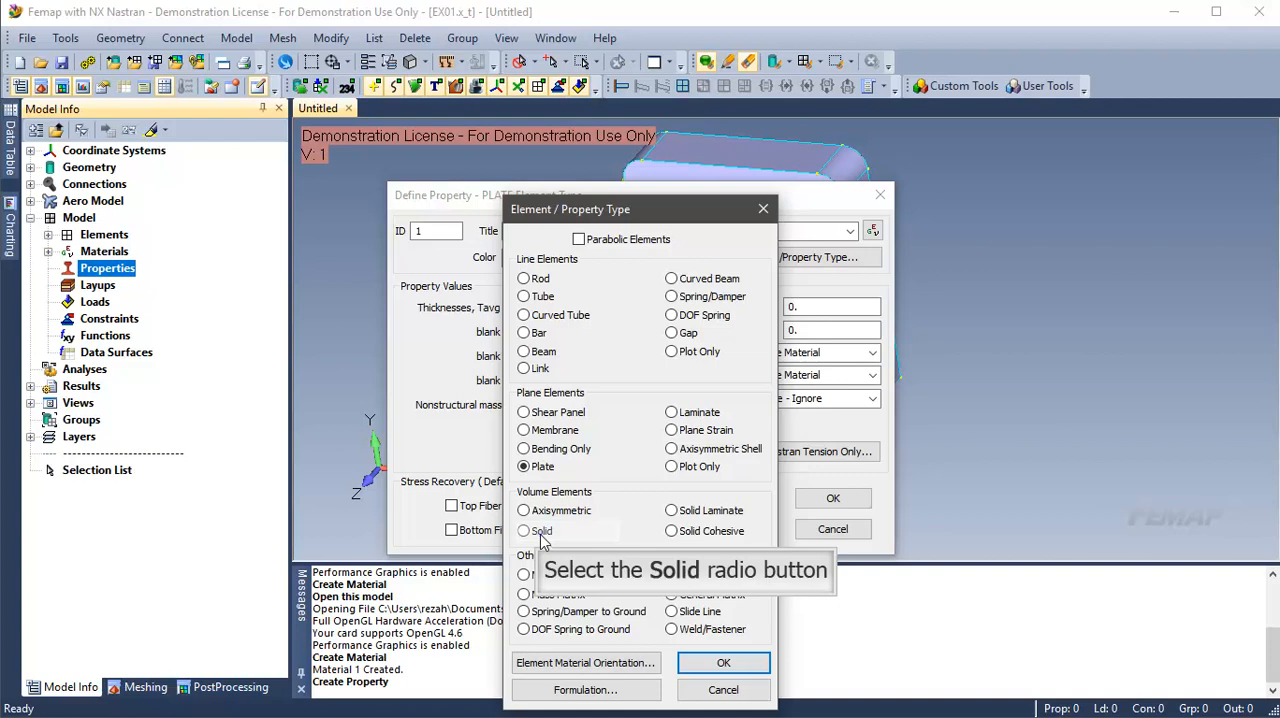
click(541, 533)
click(725, 664)
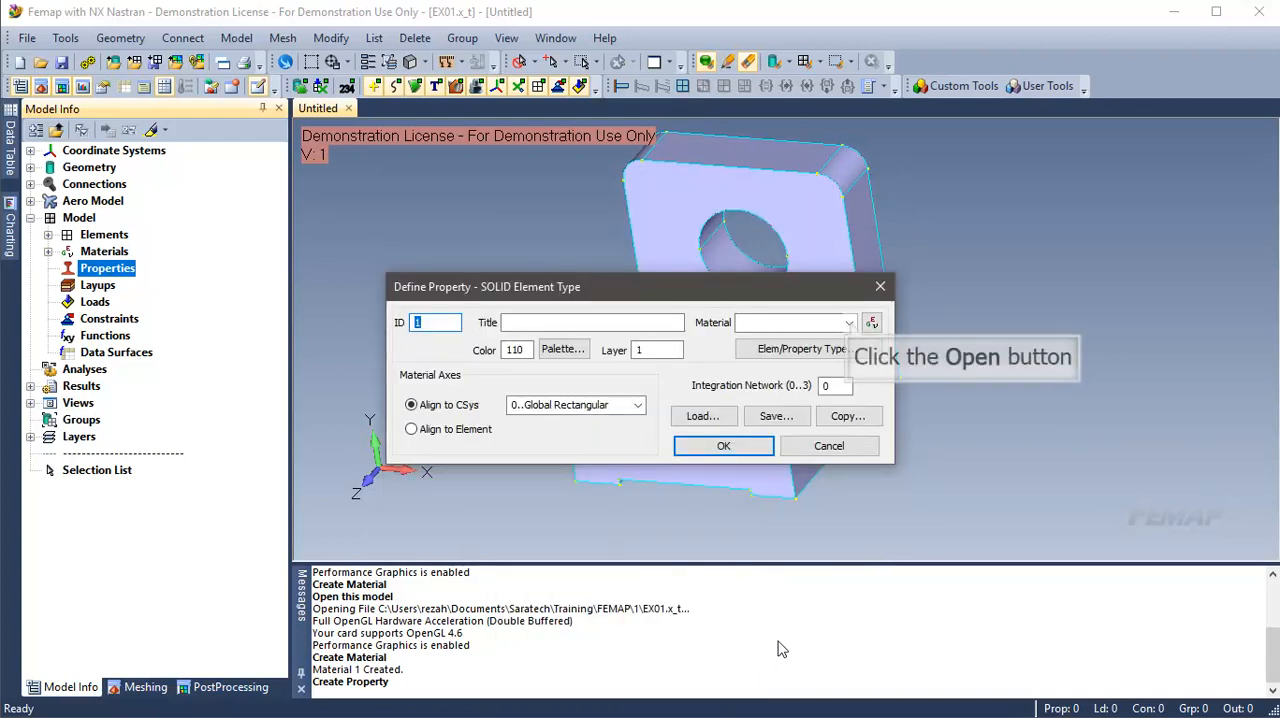
click(850, 323)
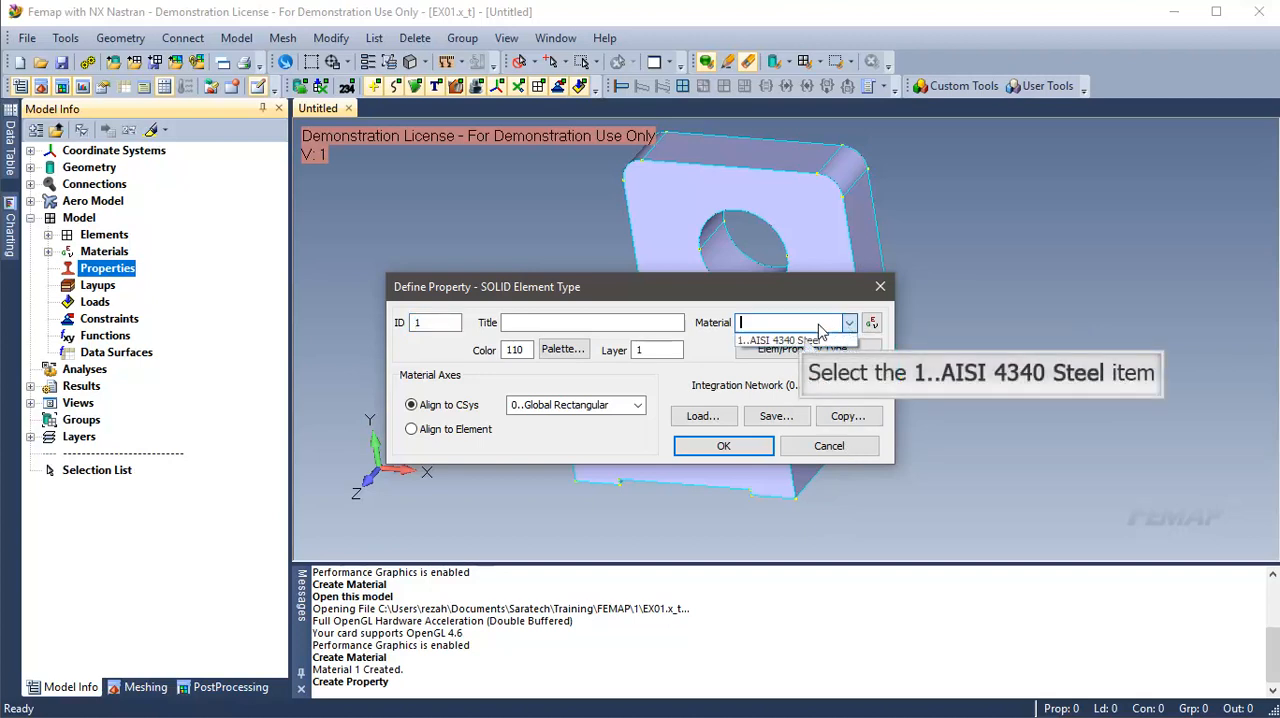
click(790, 340)
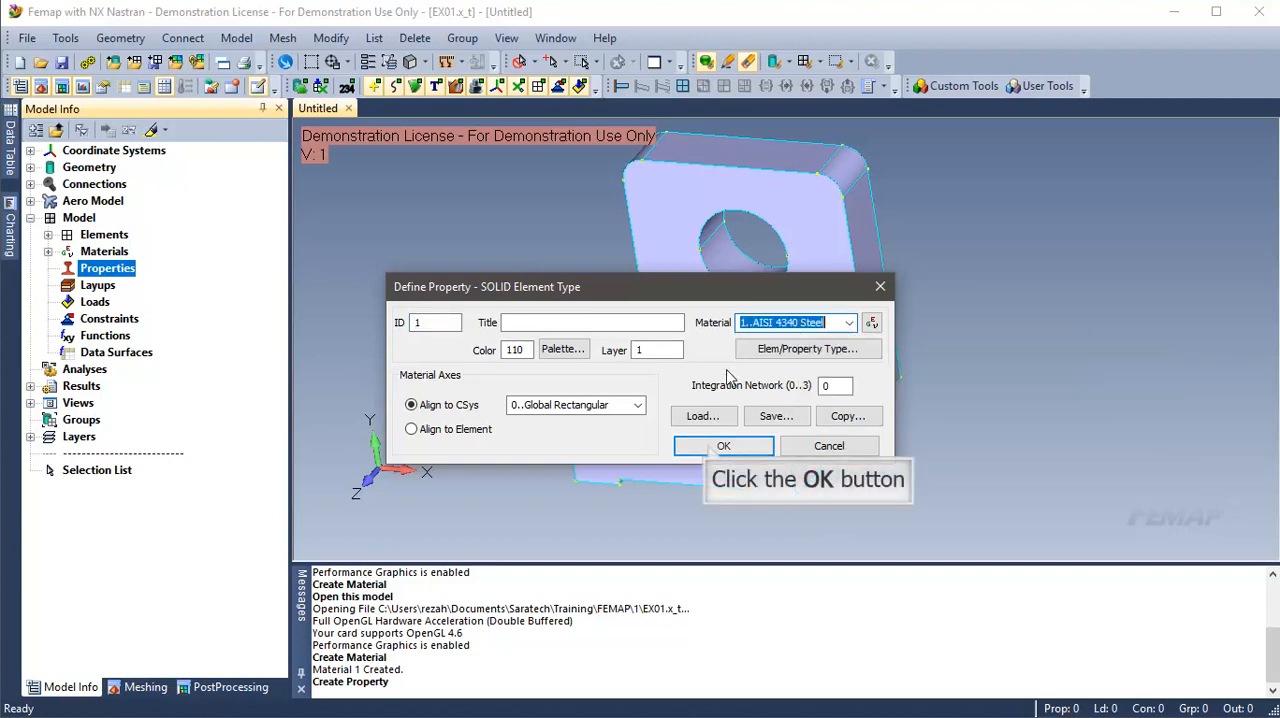
click(713, 444)
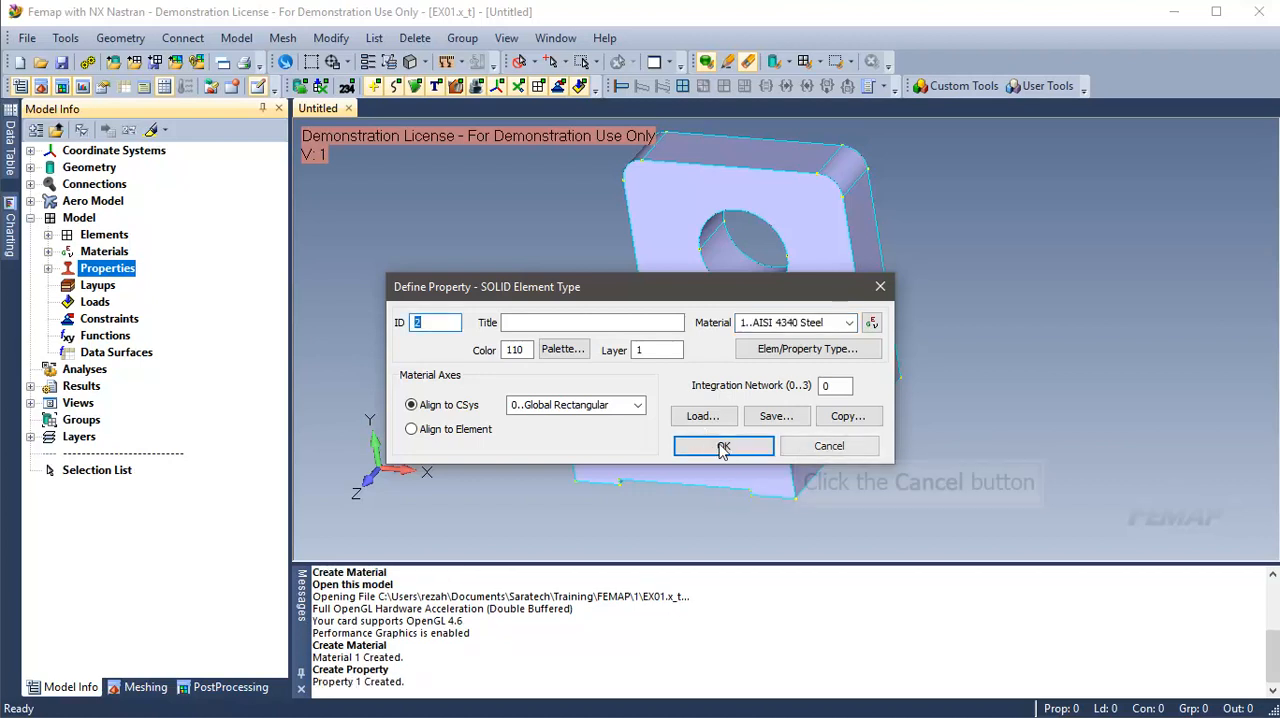
click(801, 450)
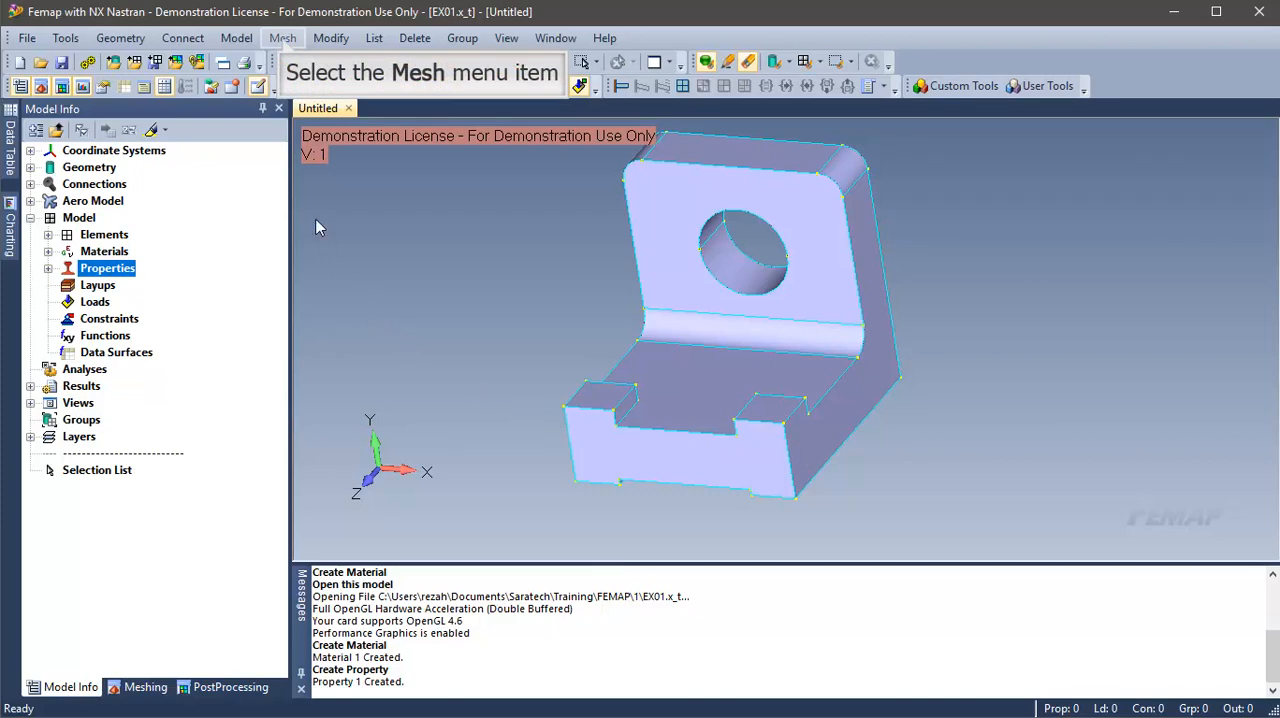
Step: Apply automatic tet mesh sizing to the bracket solid with an element size of 0.339361
click(284, 40)
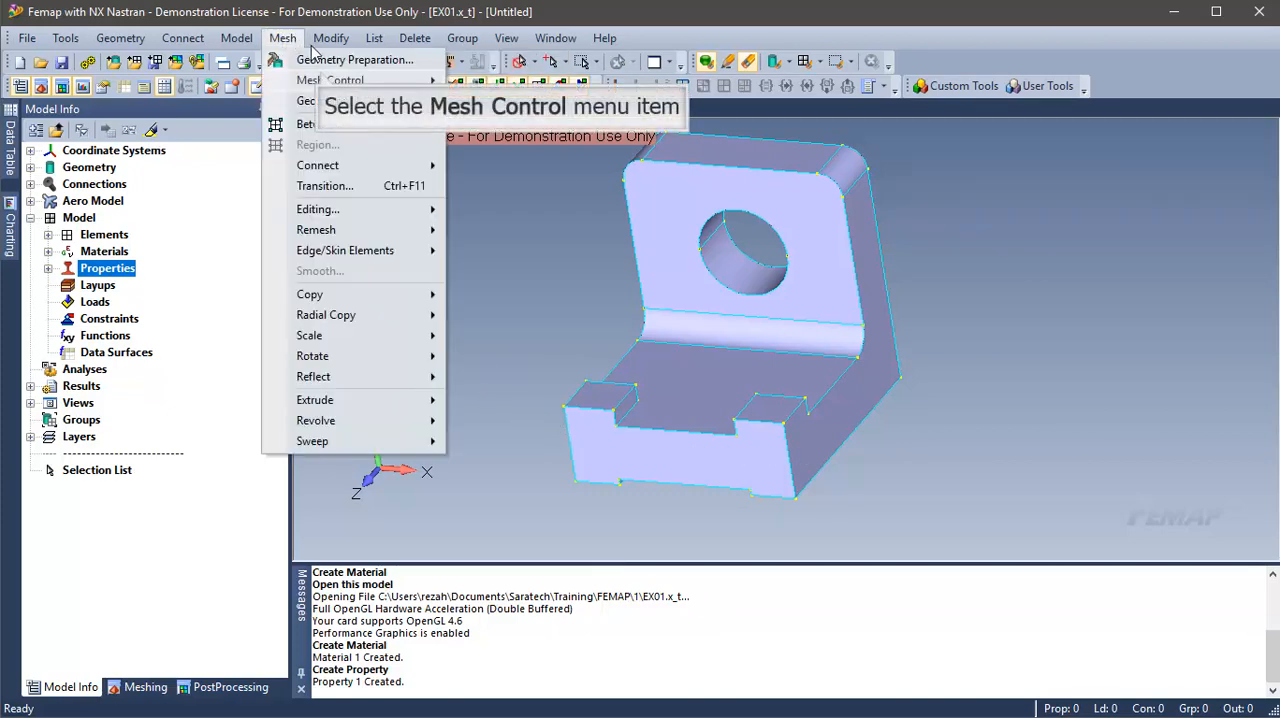
click(330, 80)
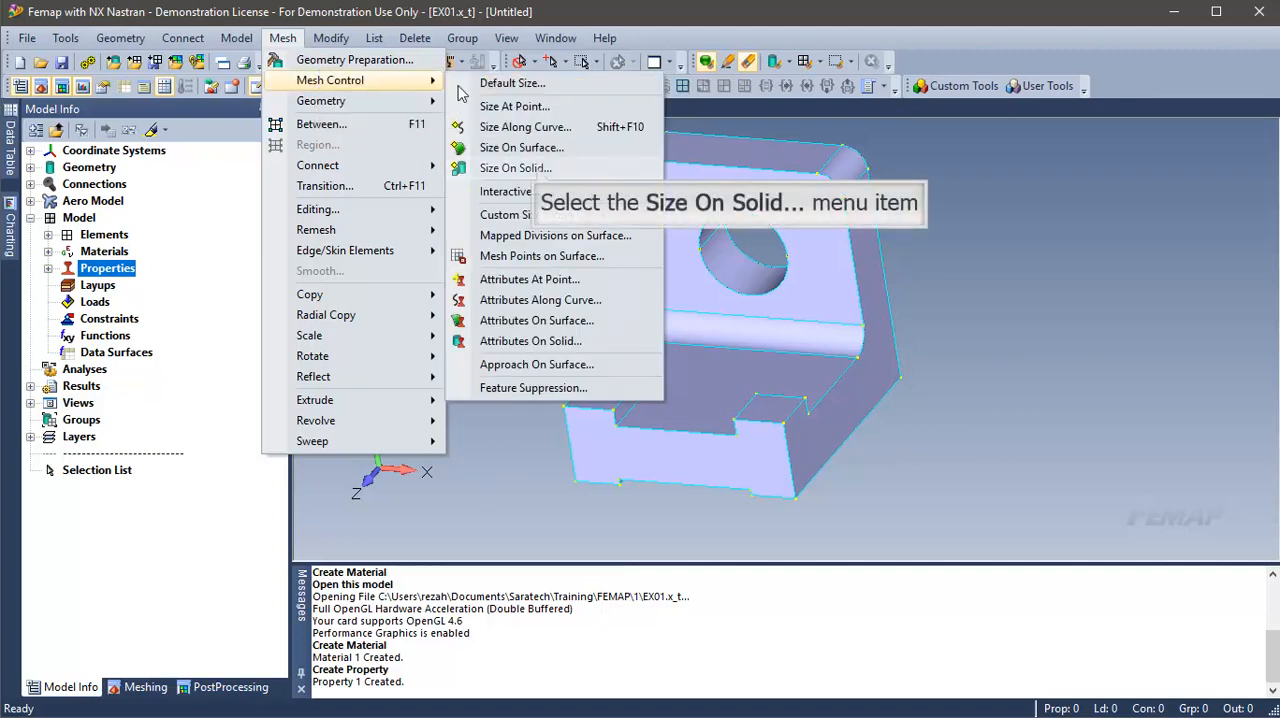
click(542, 168)
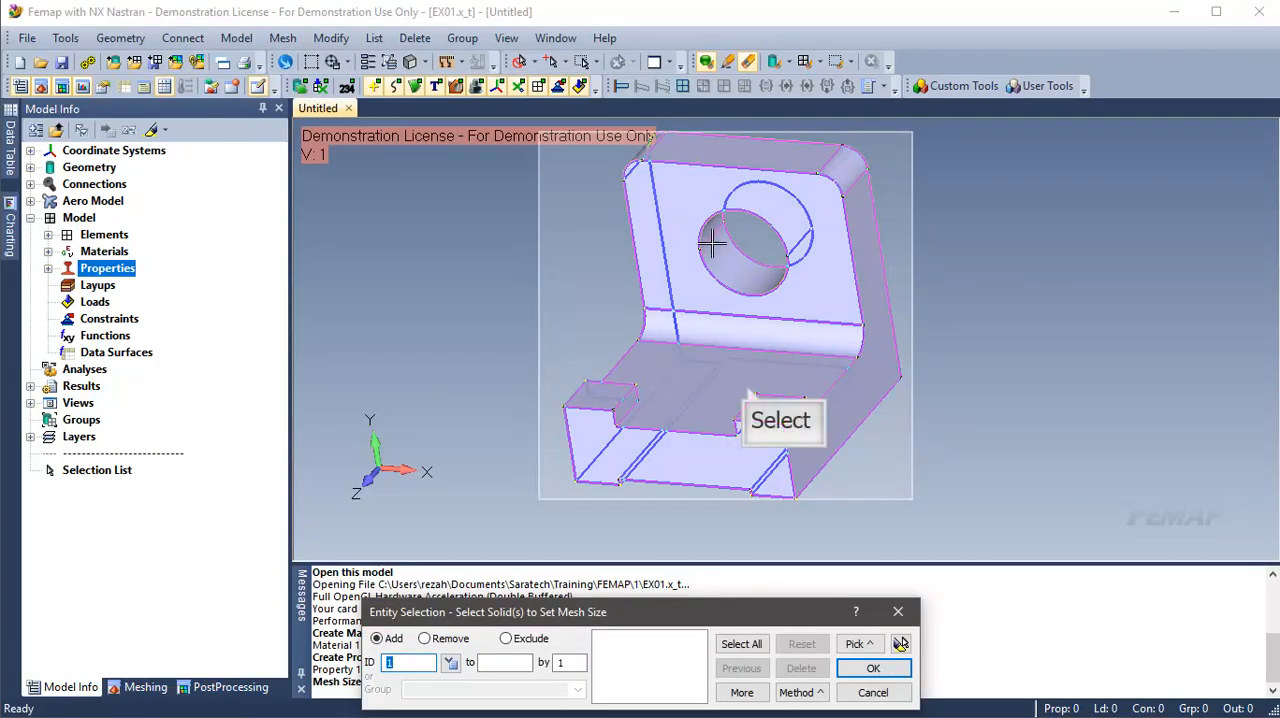
click(748, 364)
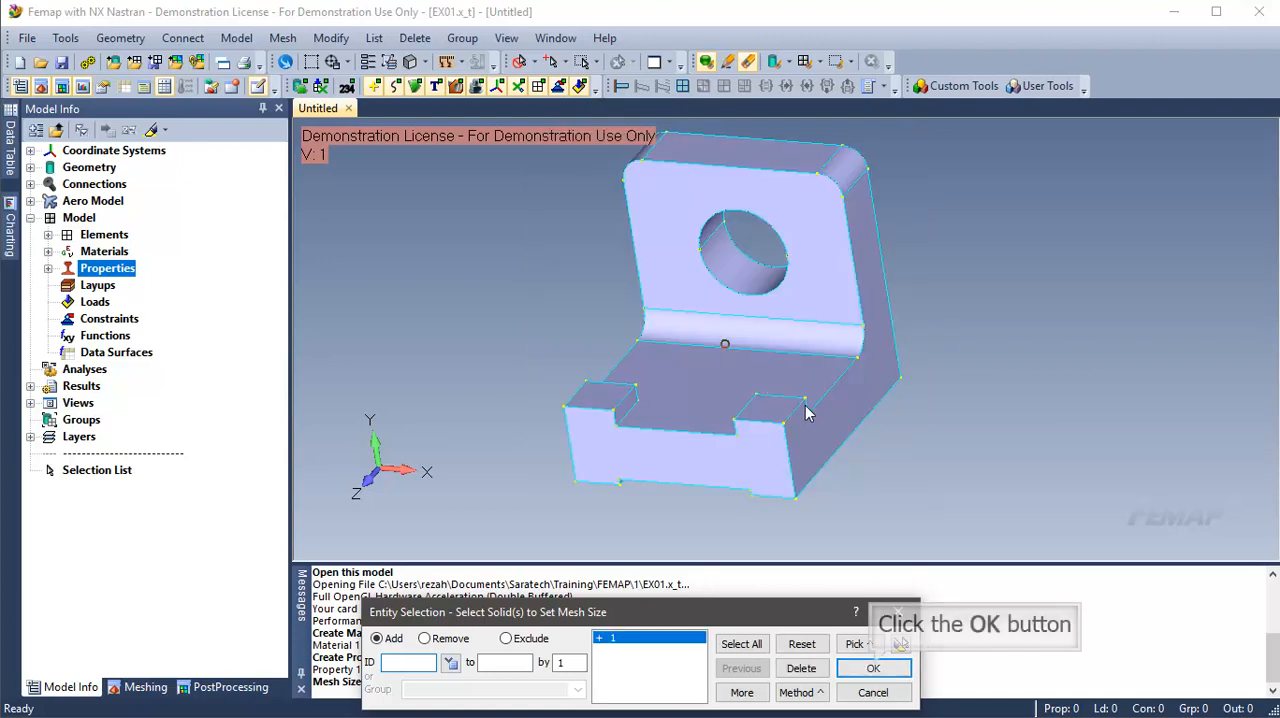
click(873, 668)
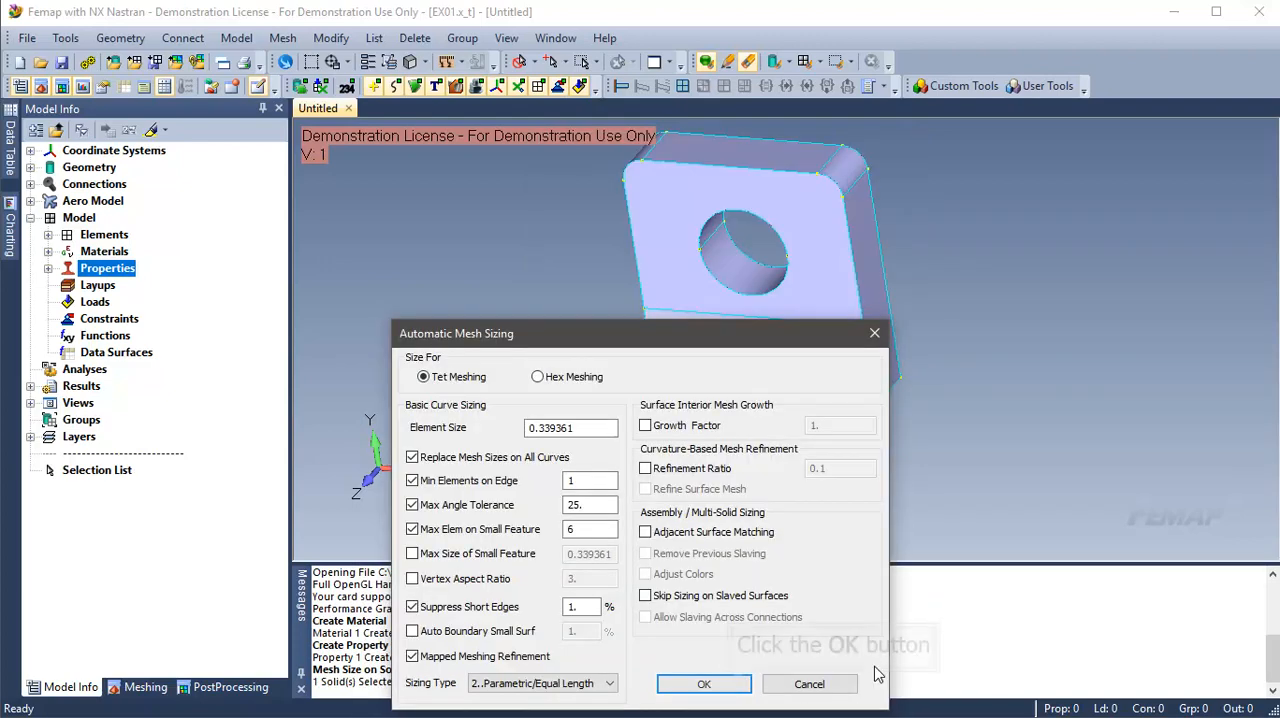
click(738, 687)
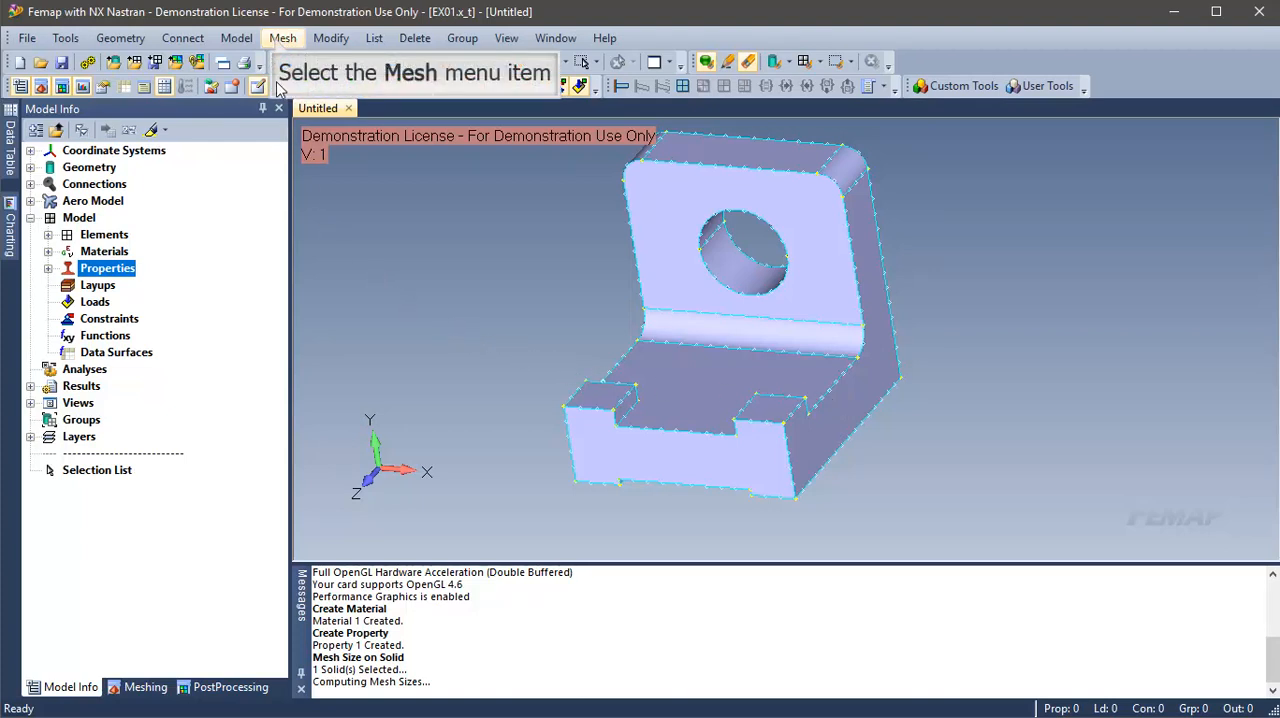
Step: Generate a tetrahedral mesh on the bracket solid using the default meshing options
click(277, 40)
click(335, 101)
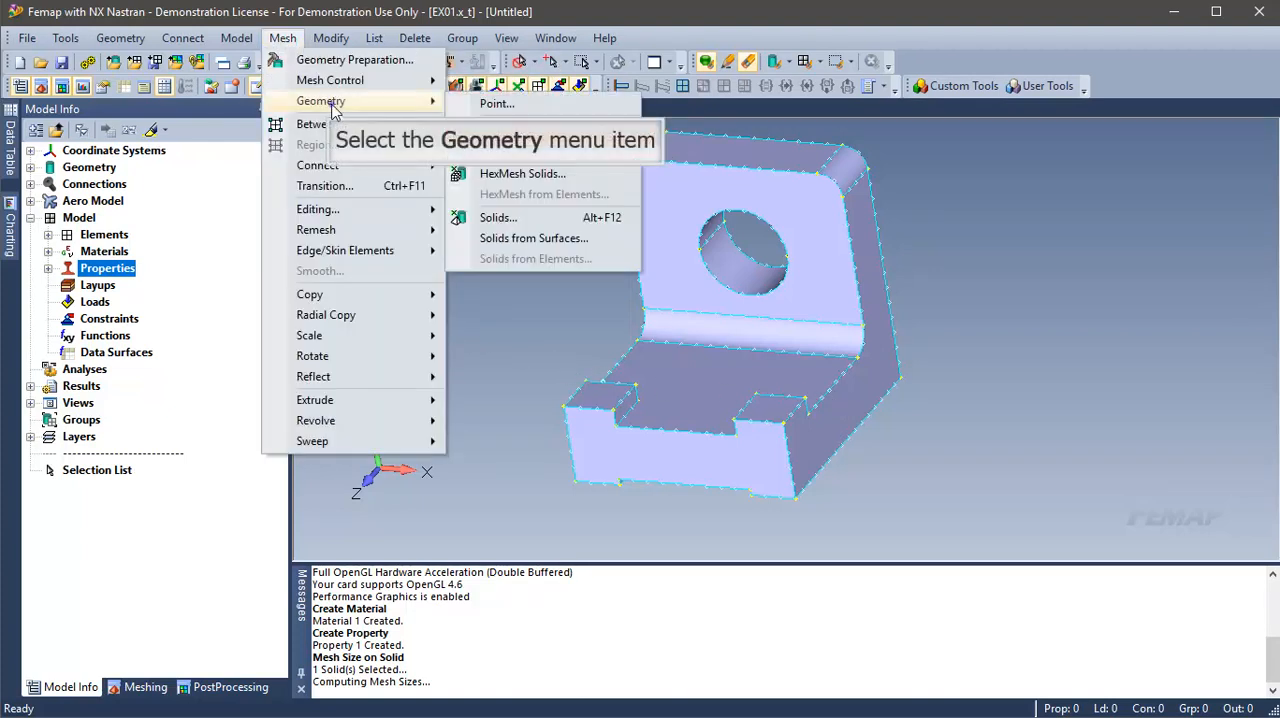
click(550, 217)
click(735, 691)
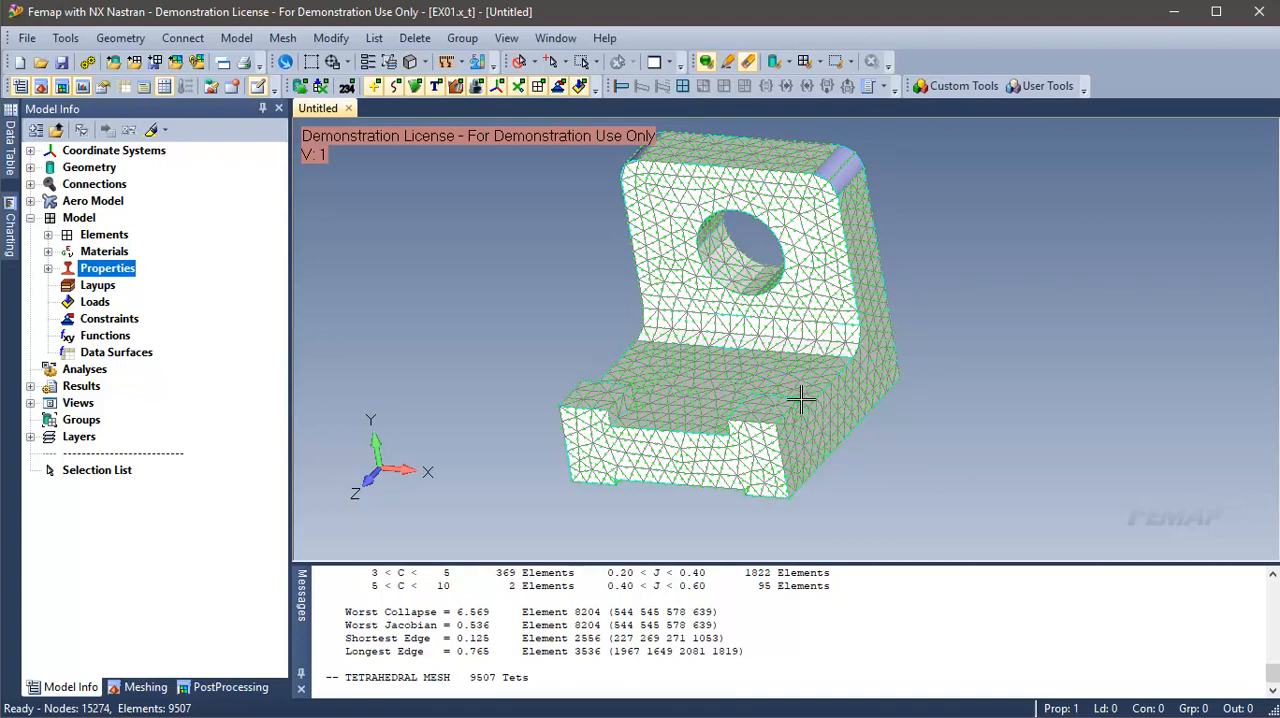
Step: Create a new standard load set titled 50lb
middle_drag(801, 399, 40, 500)
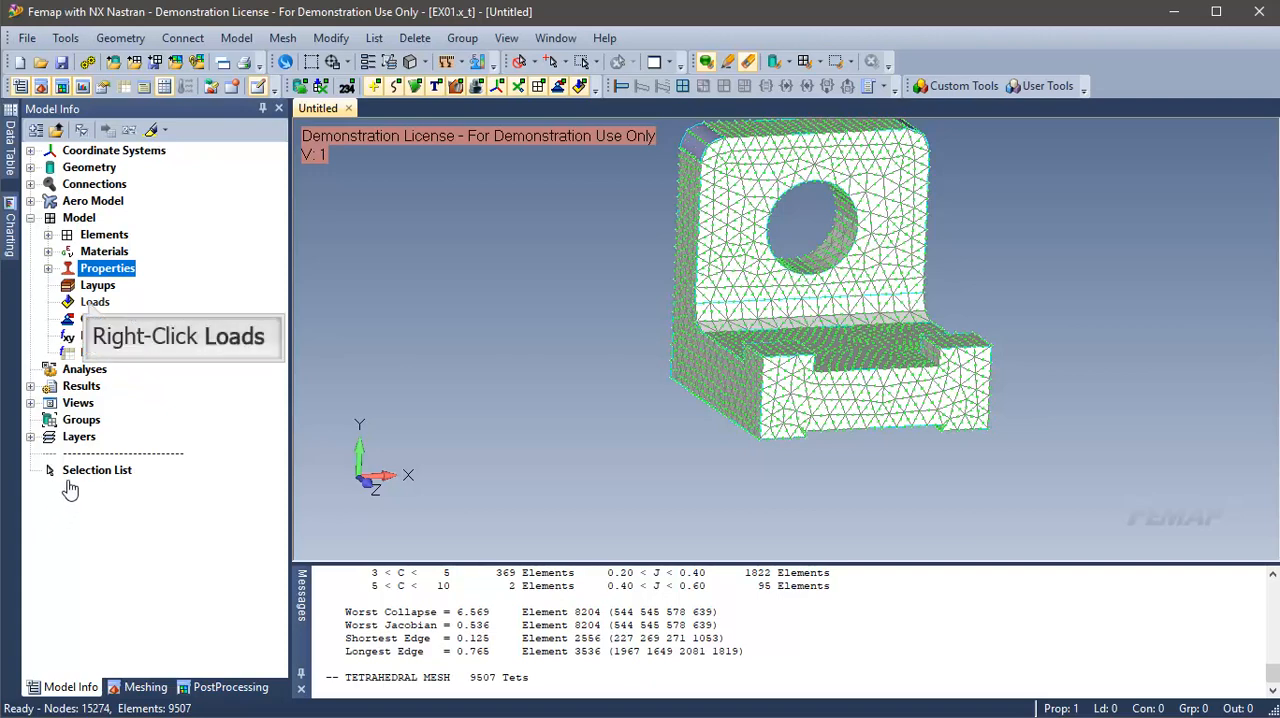
right_click(92, 302)
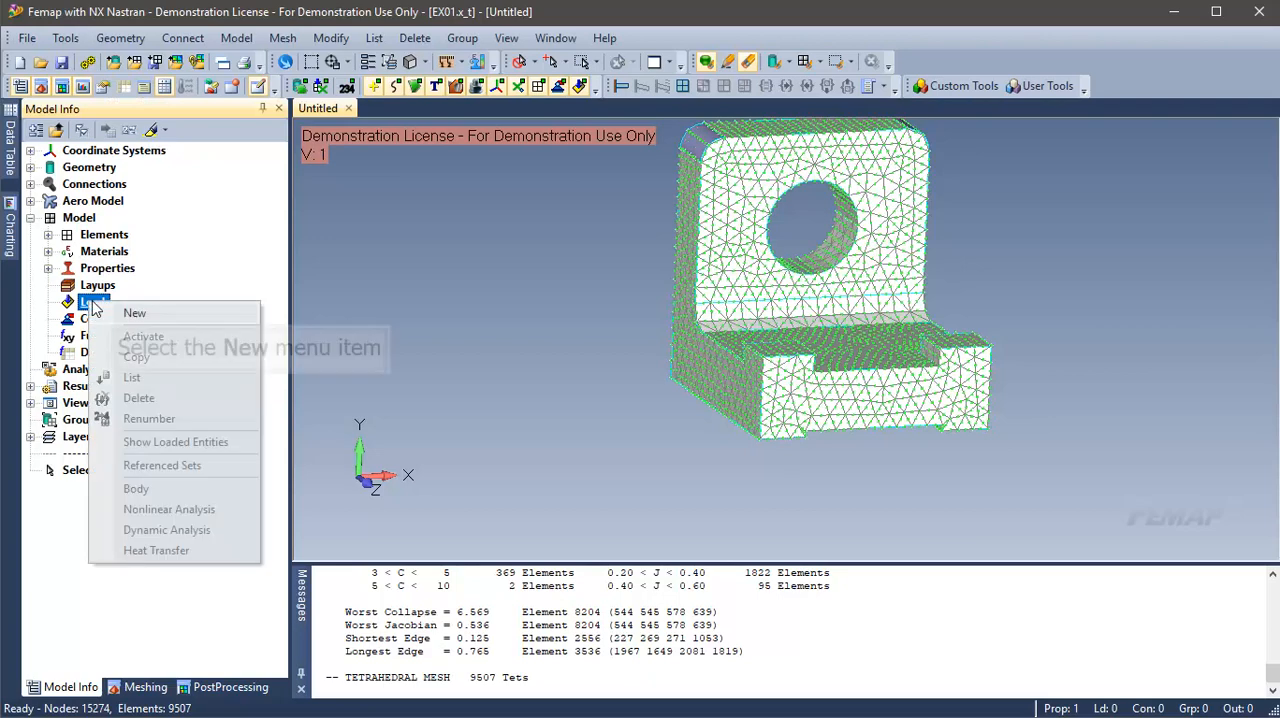
click(132, 313)
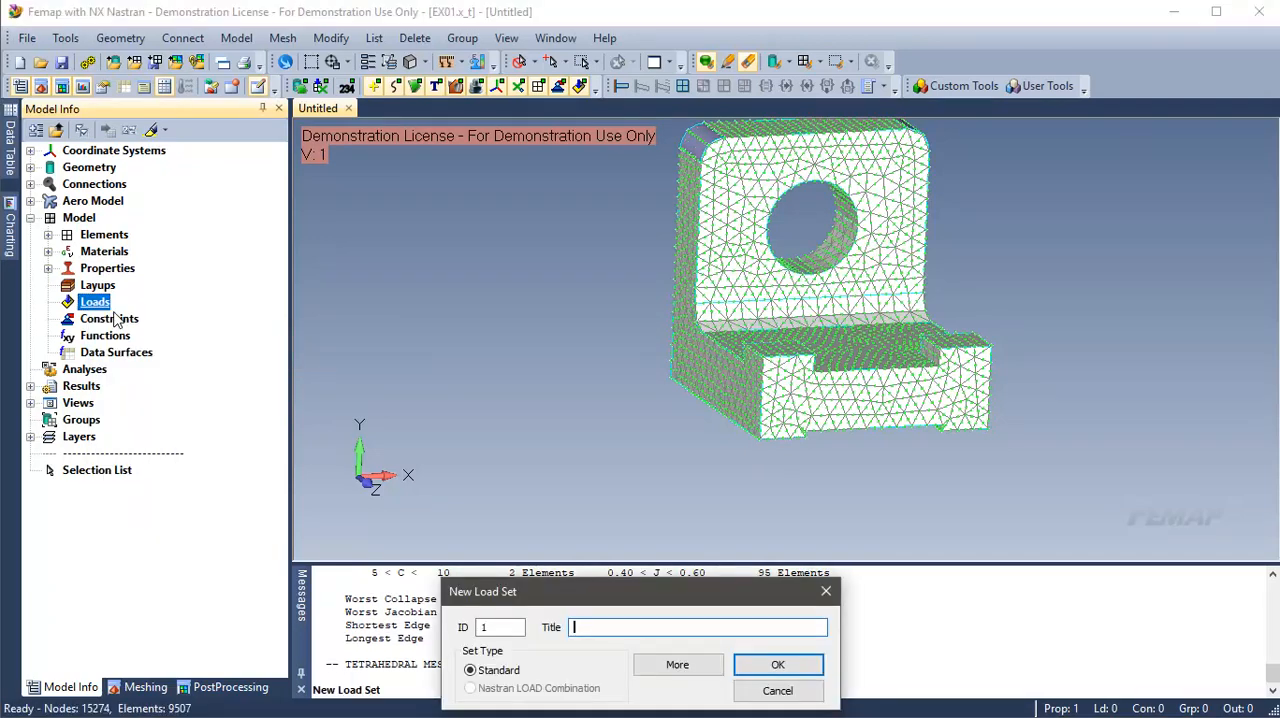
text(50lb)
click(765, 665)
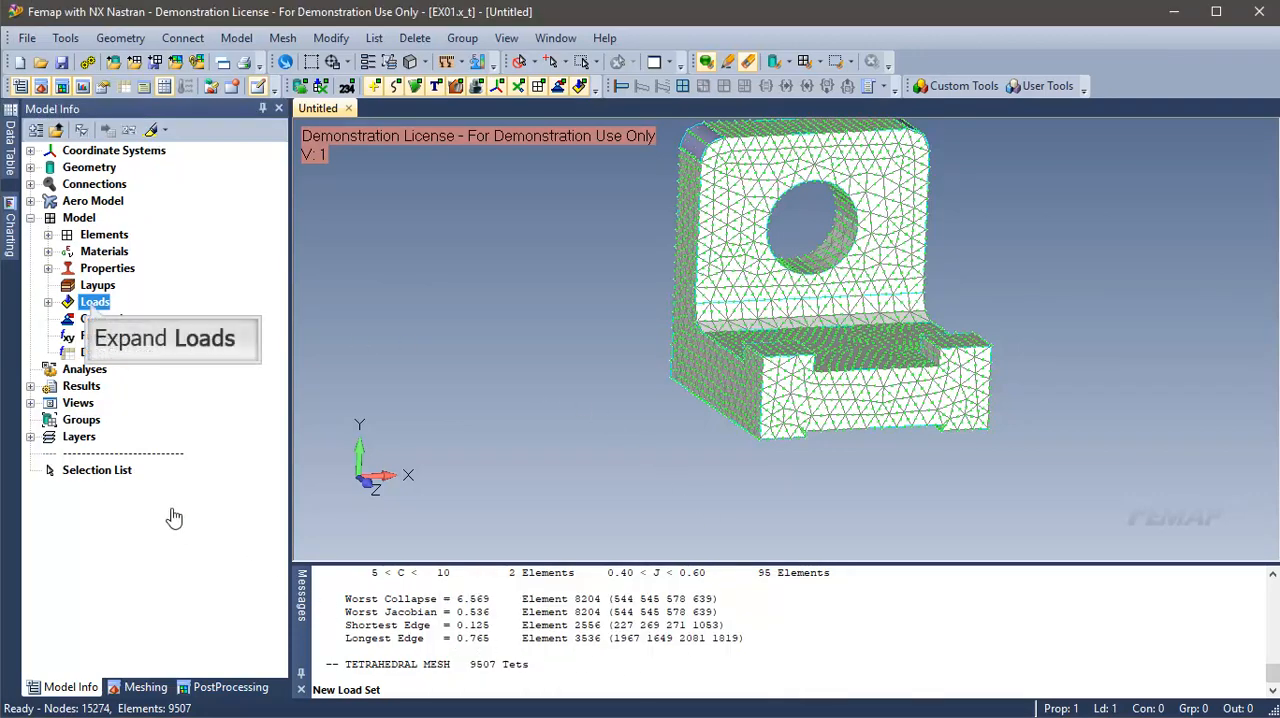
Step: Start an on-surface load definition in the 50lb load set and select the upright plate's front face around the hole, highlighting it
click(92, 303)
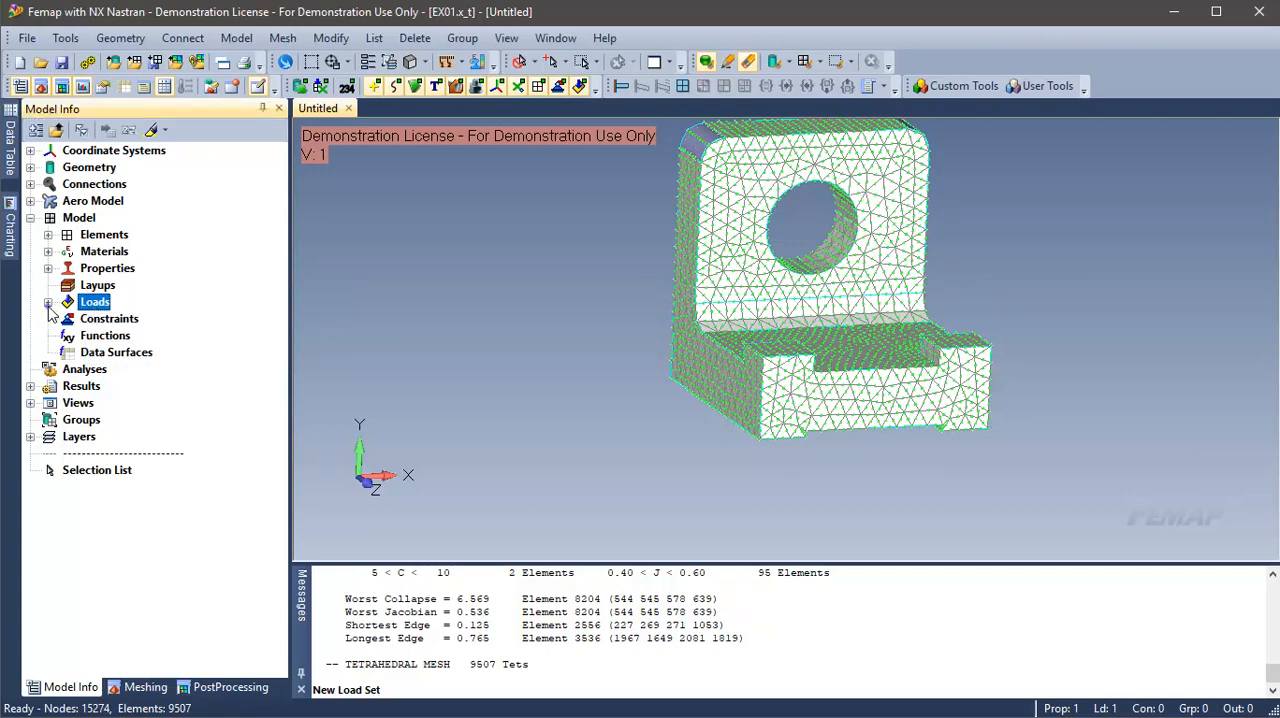
click(48, 303)
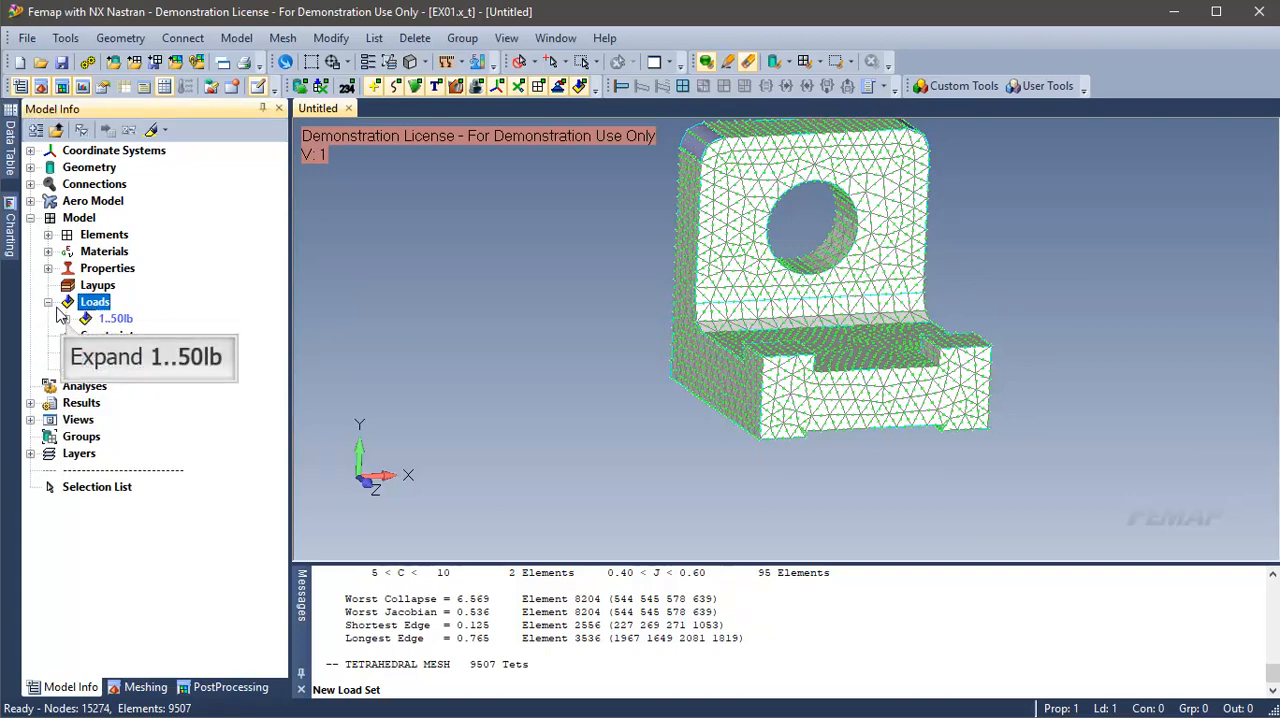
click(66, 320)
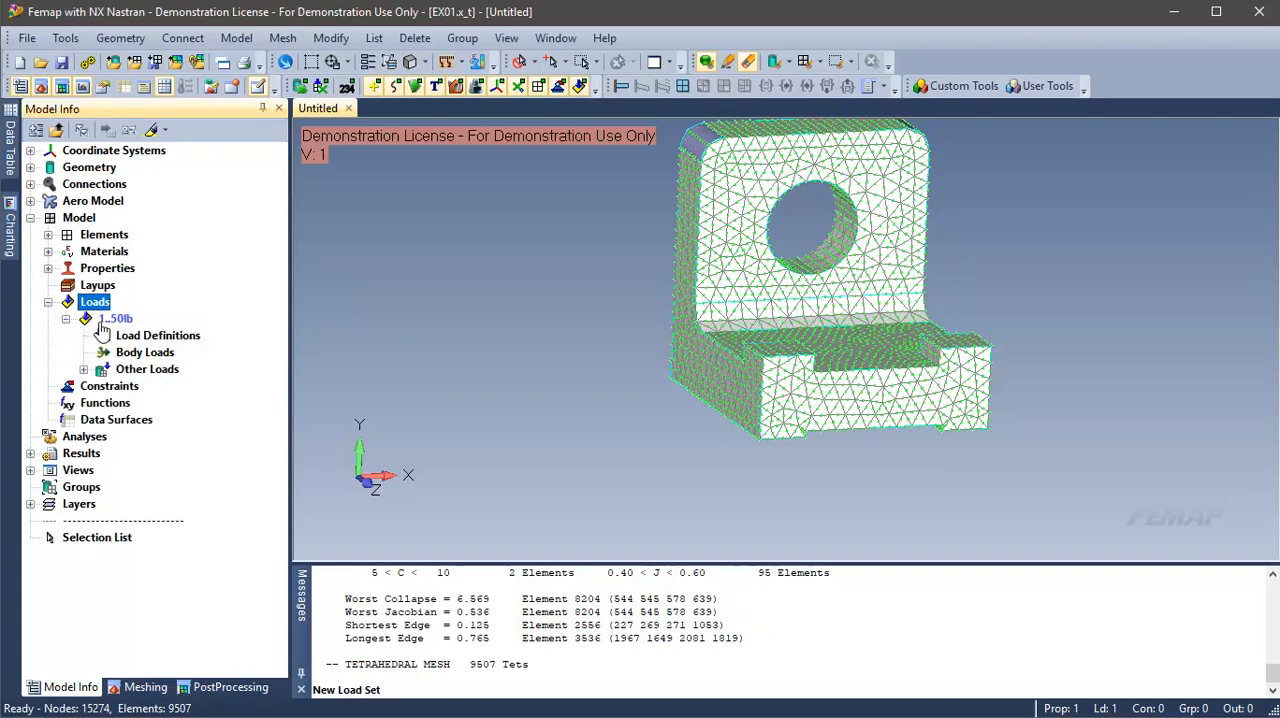
click(136, 338)
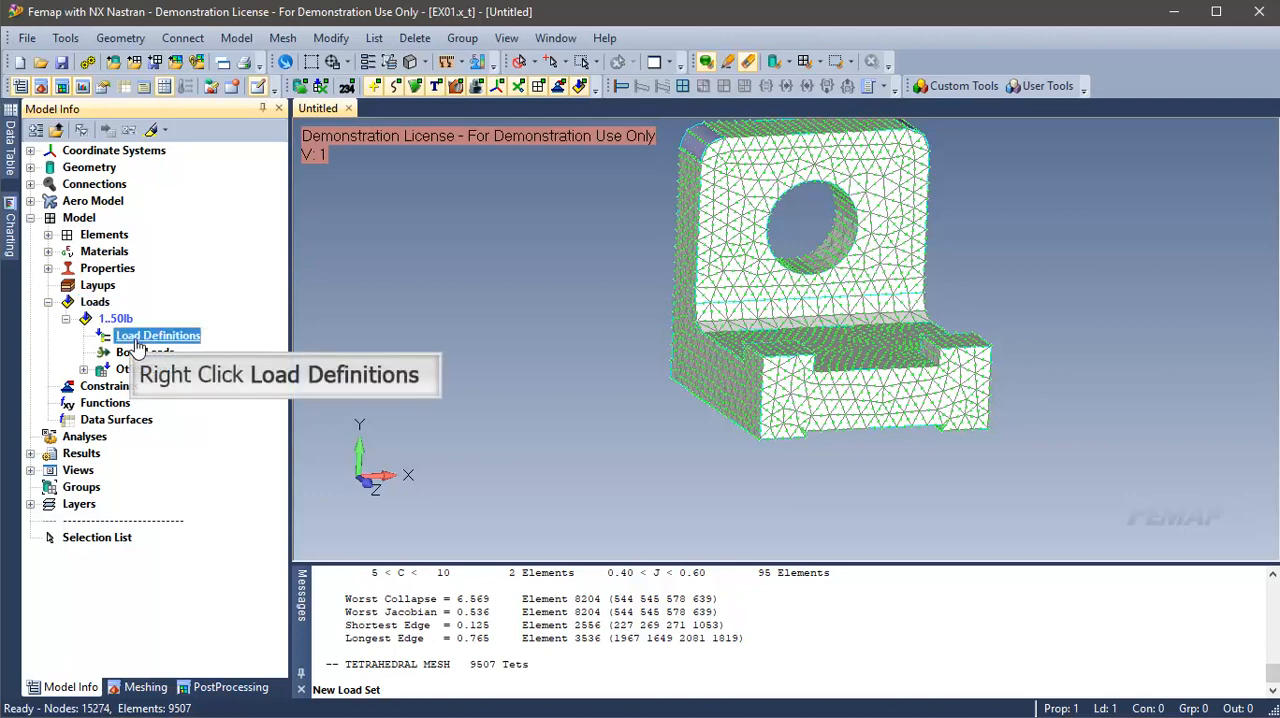
right_click(137, 341)
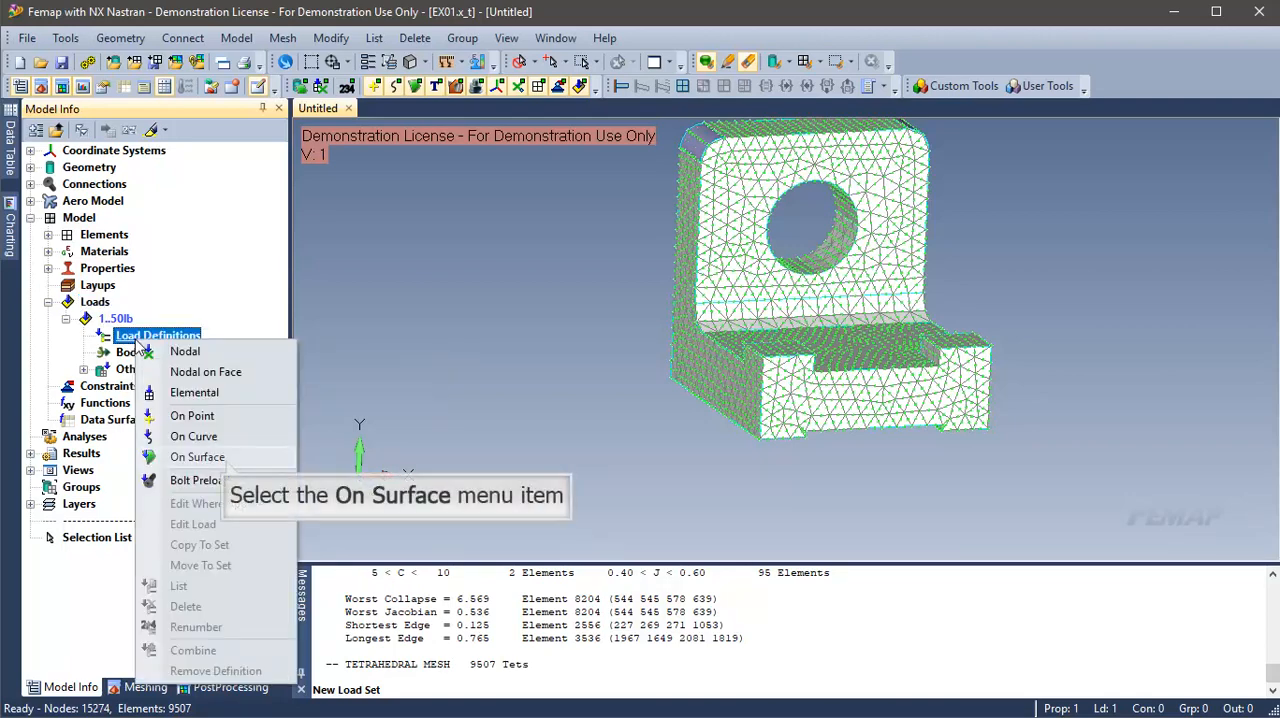
click(226, 460)
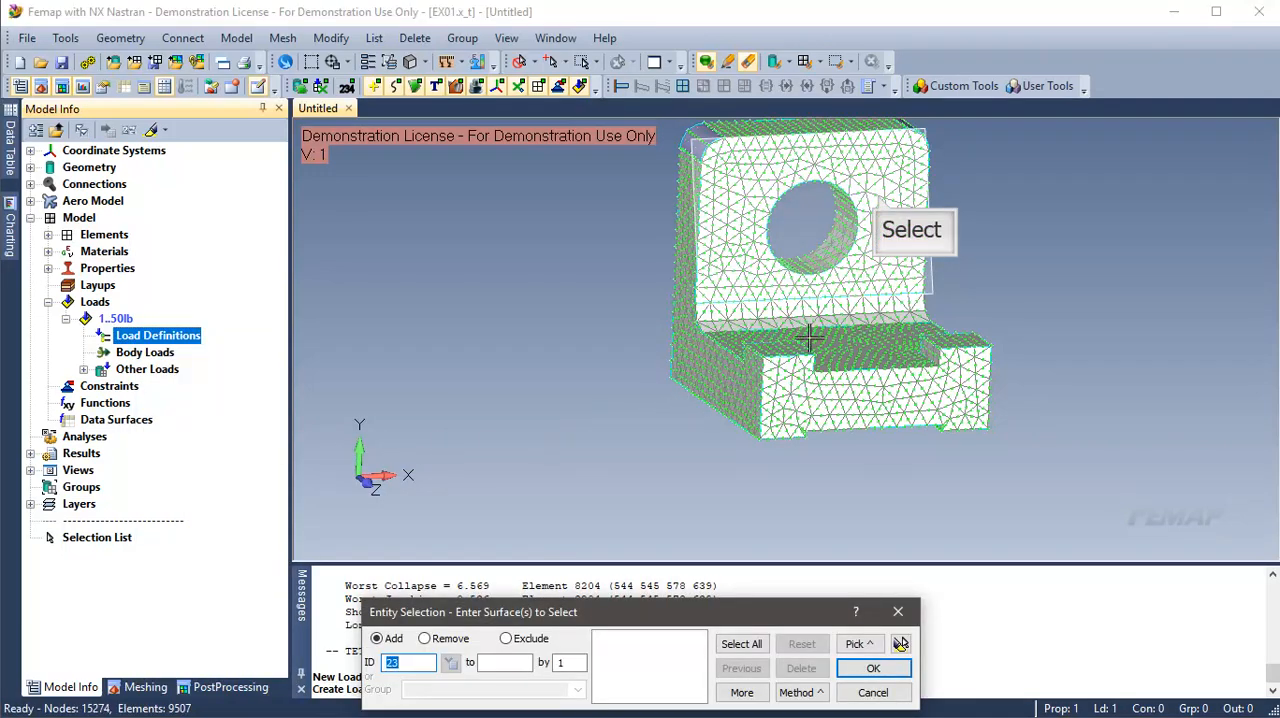
click(879, 201)
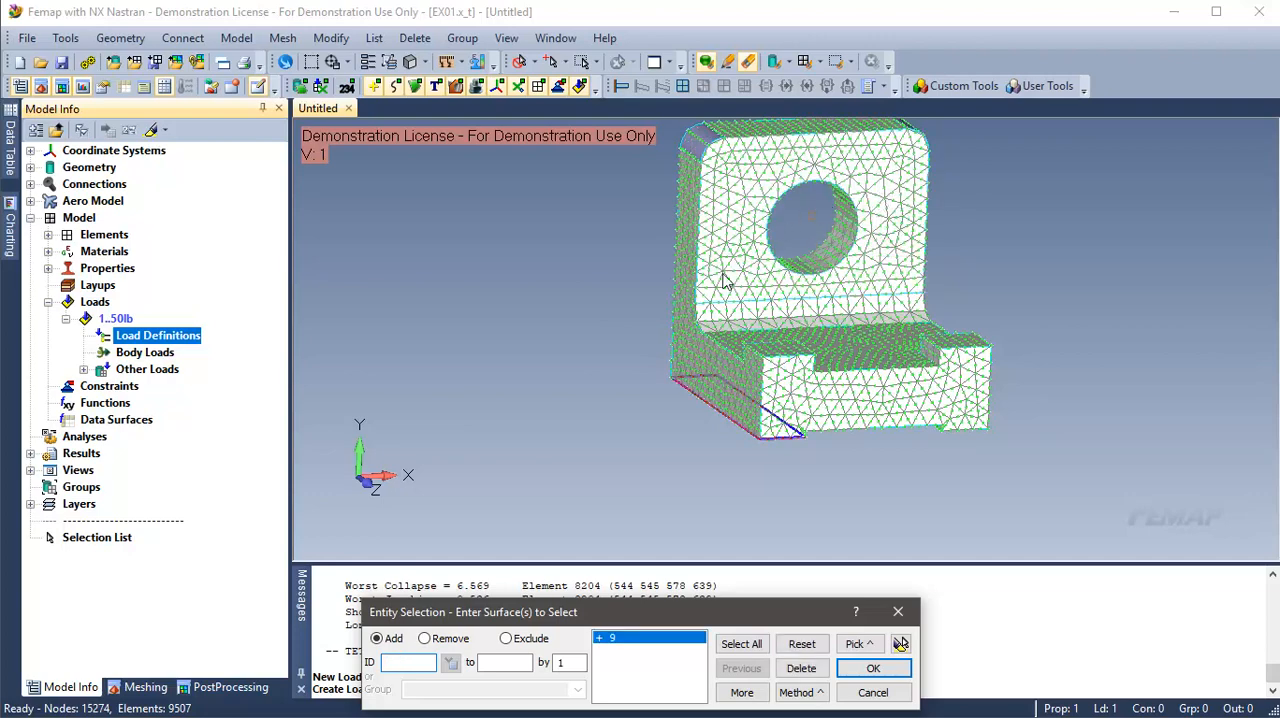
click(901, 645)
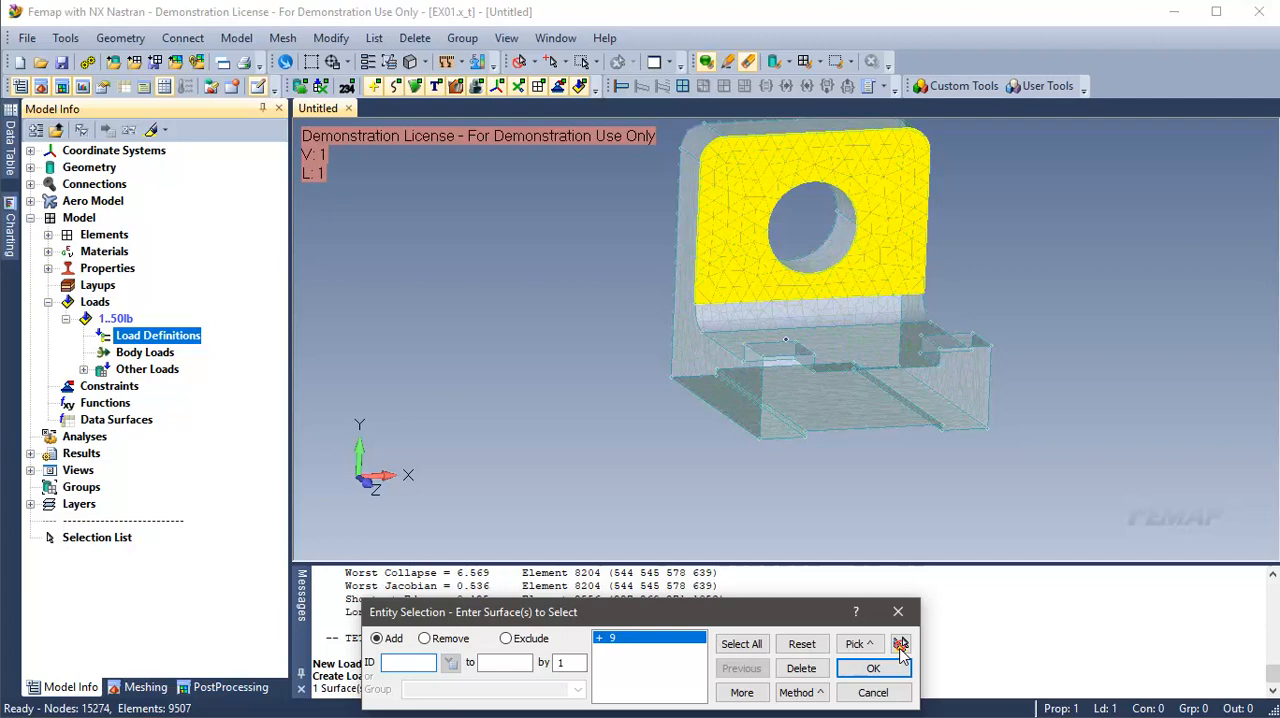
click(870, 668)
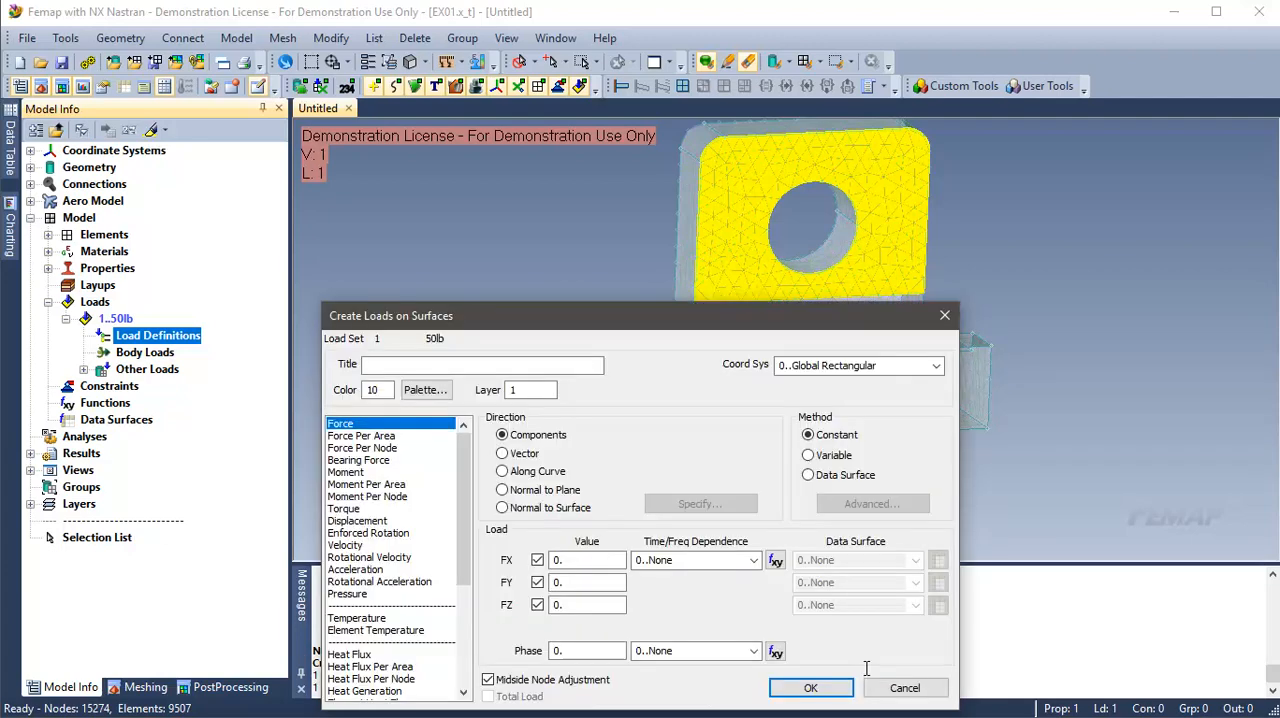
Step: Apply a constant component force with an FZ value of -50 to the selected front face
double_click(607, 614)
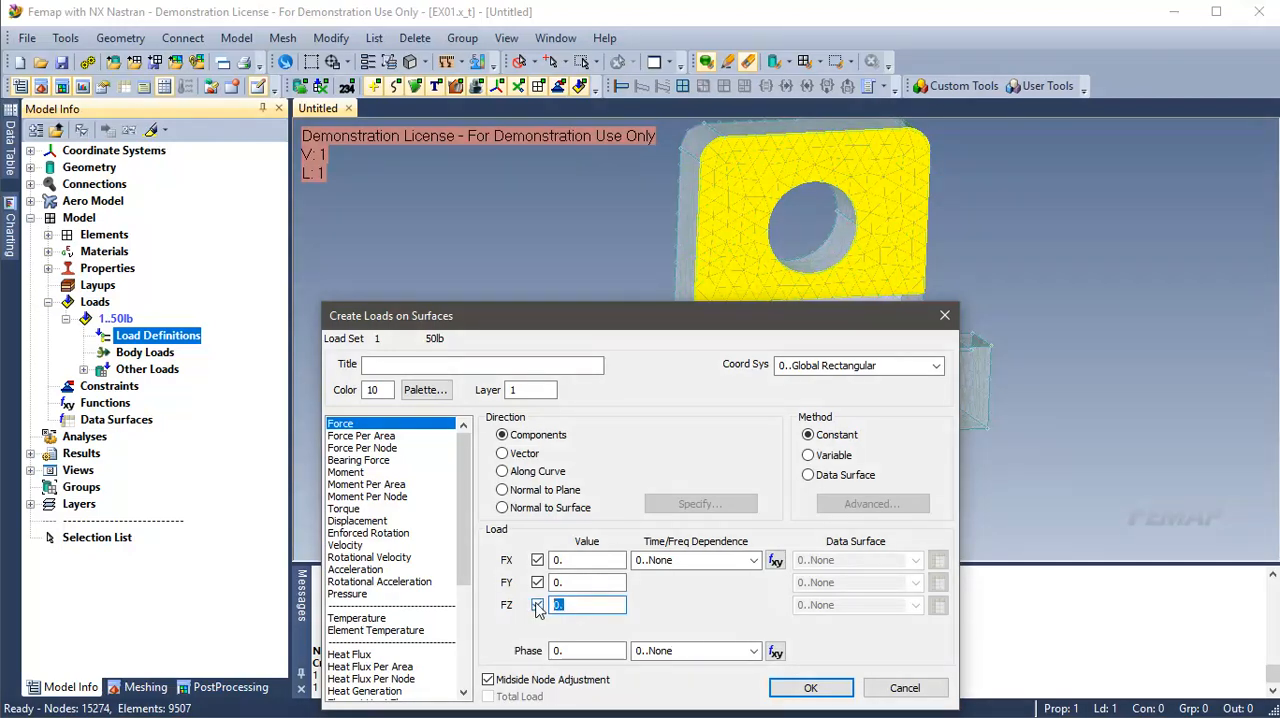
text(-50)
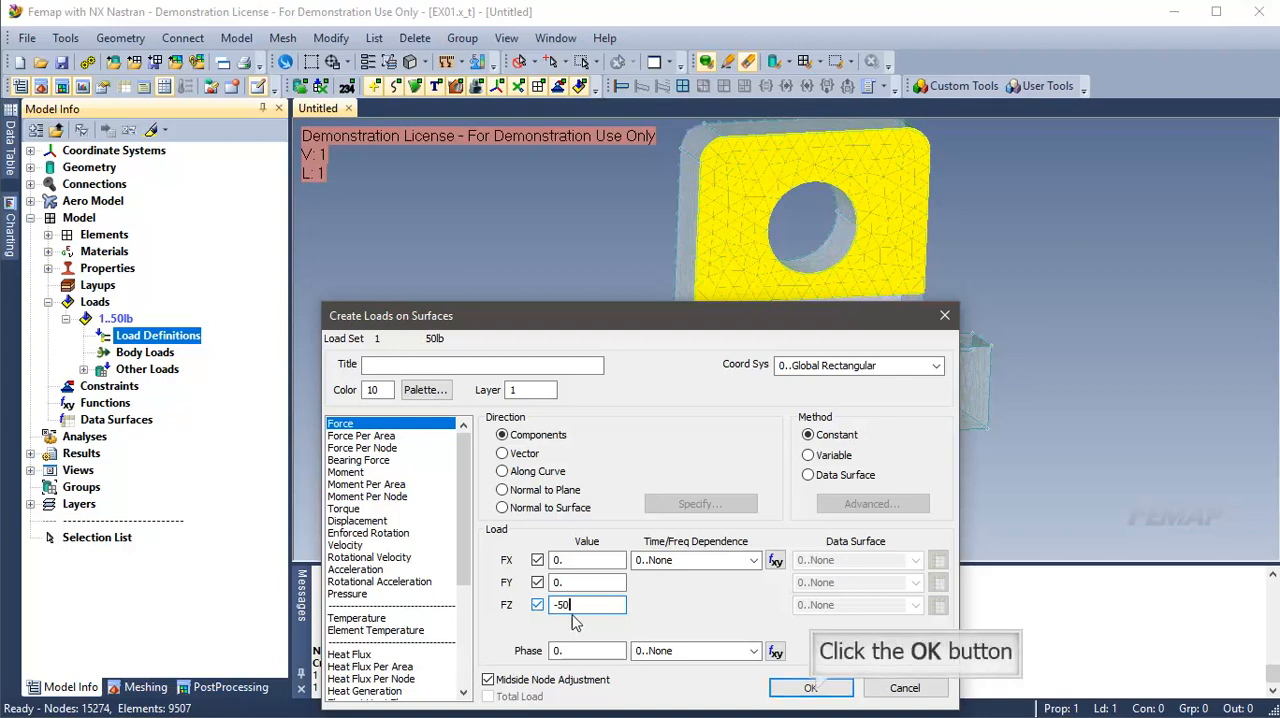
click(812, 688)
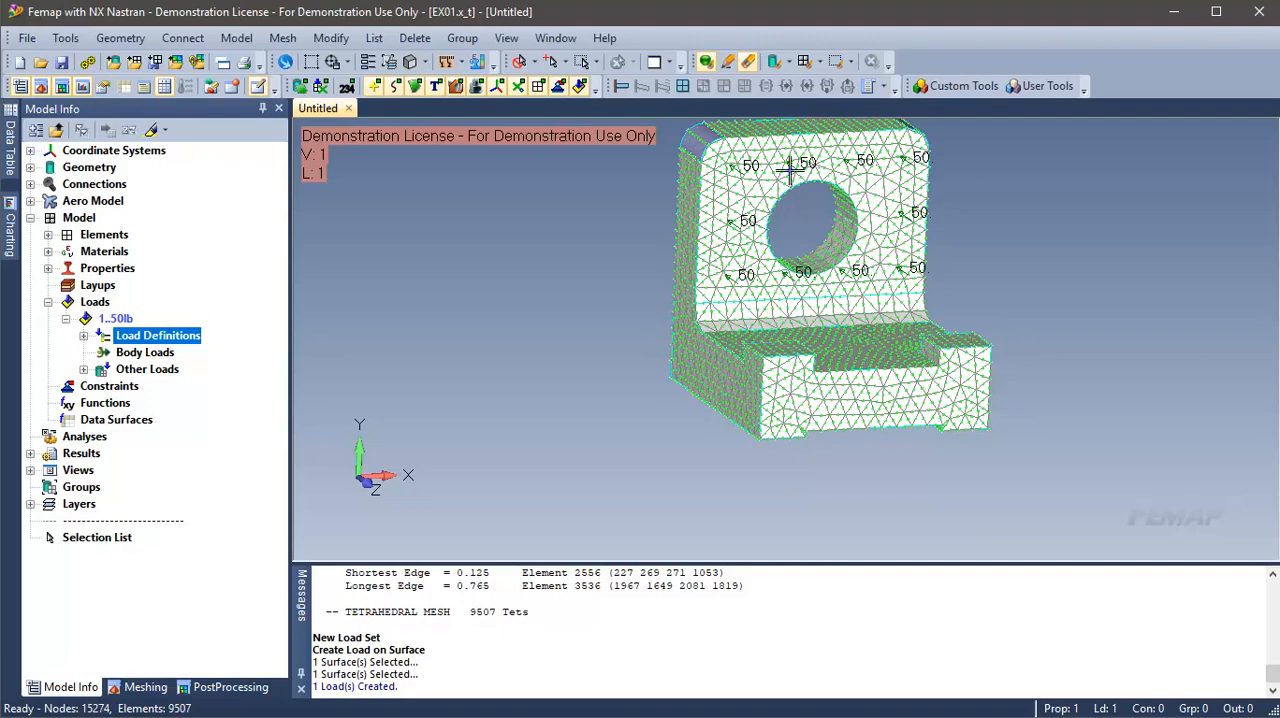
Step: Inspect the applied load arrows from another angle, switching the display of loads off and on again
middle_drag(792, 170, 608, 200)
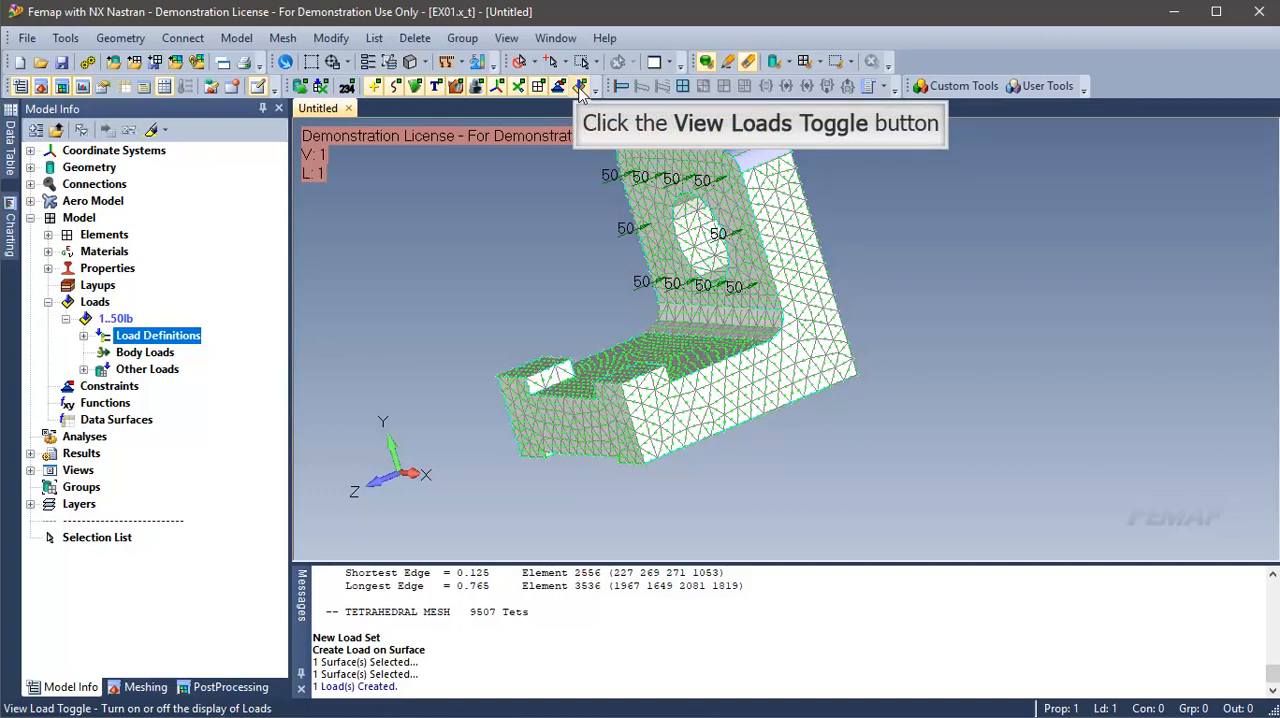
click(580, 88)
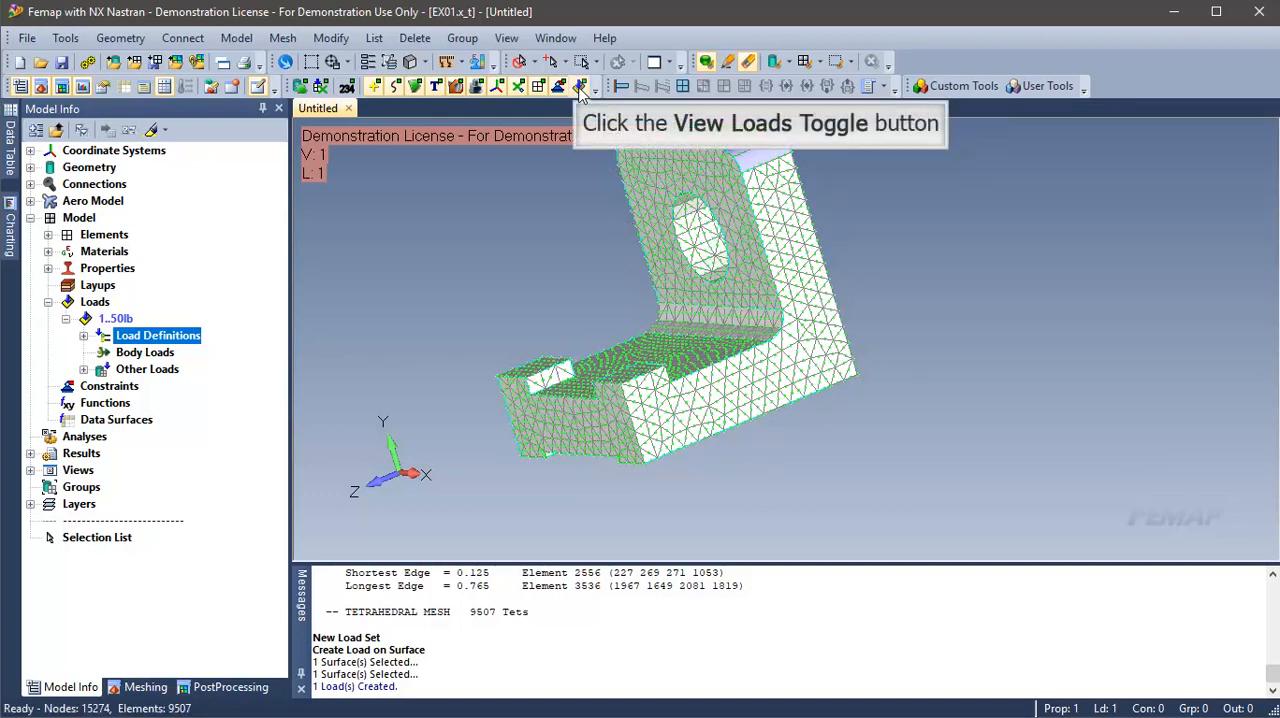
click(580, 88)
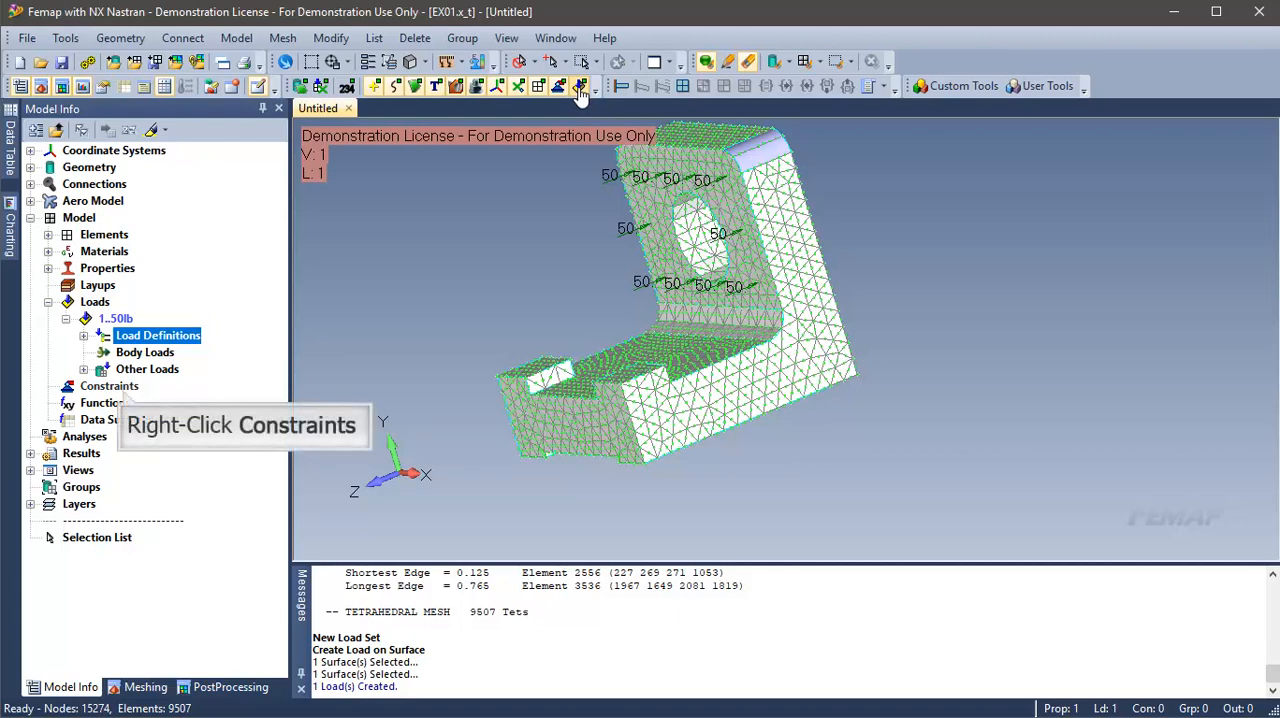
Step: Create a new standard constraint set titled fixed
right_click(108, 386)
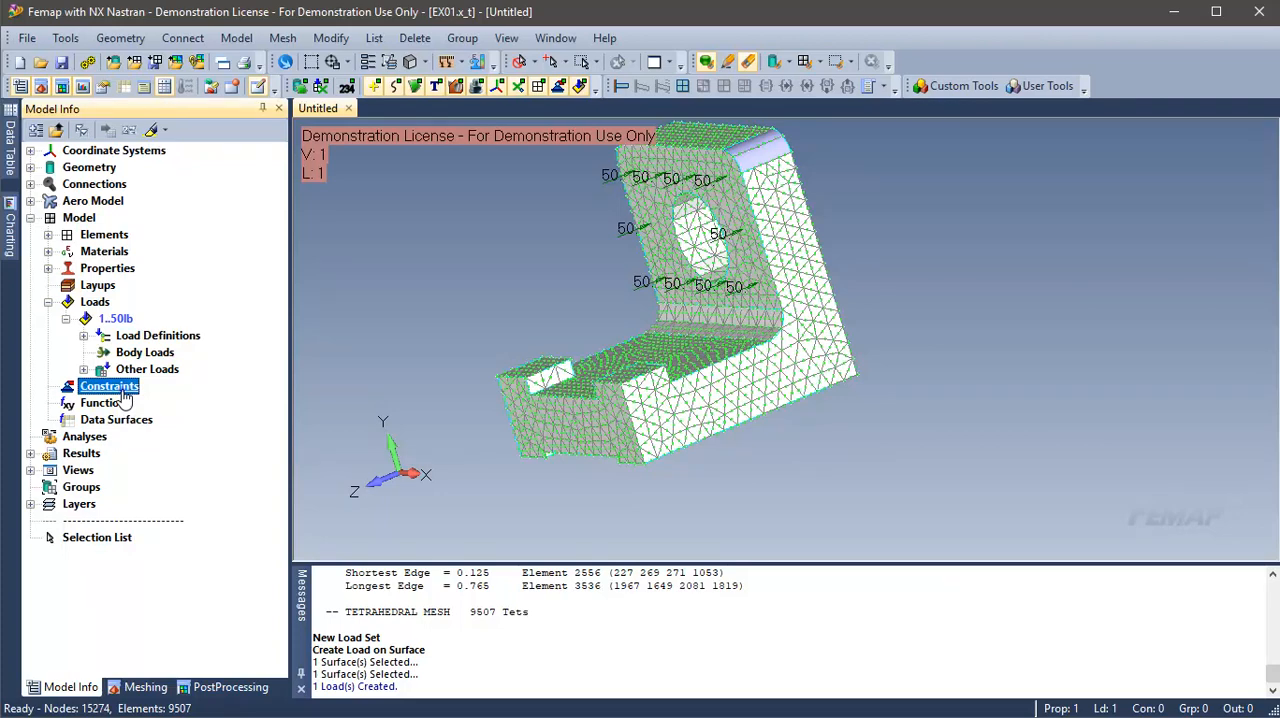
right_click(124, 398)
click(152, 403)
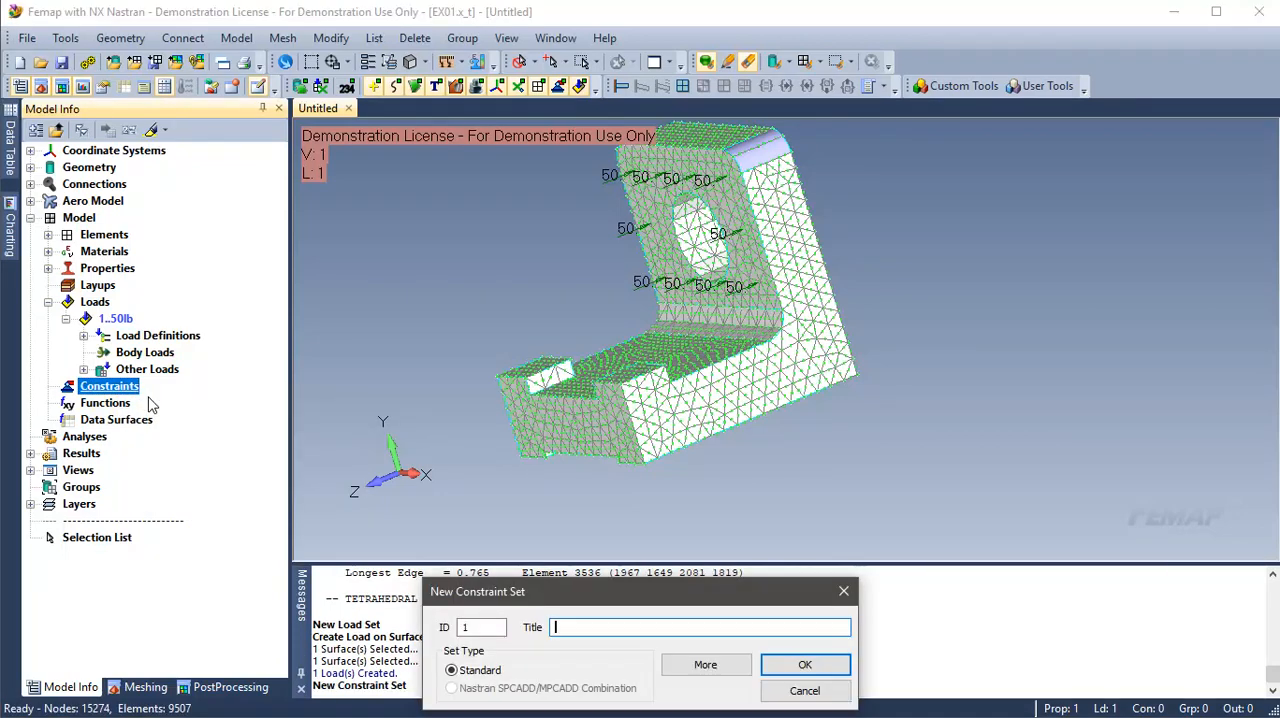
text(fixed)
key(Return)
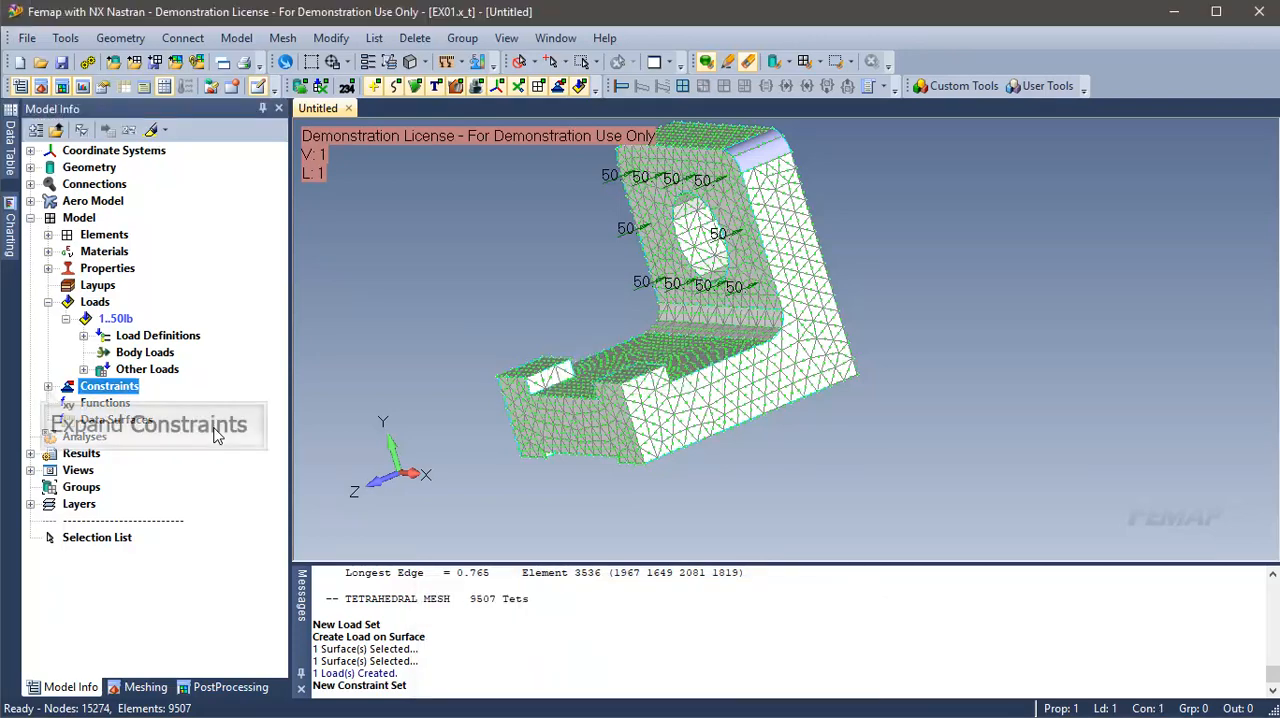
Step: Start an on-surface constraint definition in the fixed constraint set and select the two outer strip faces on the base's underside
click(47, 387)
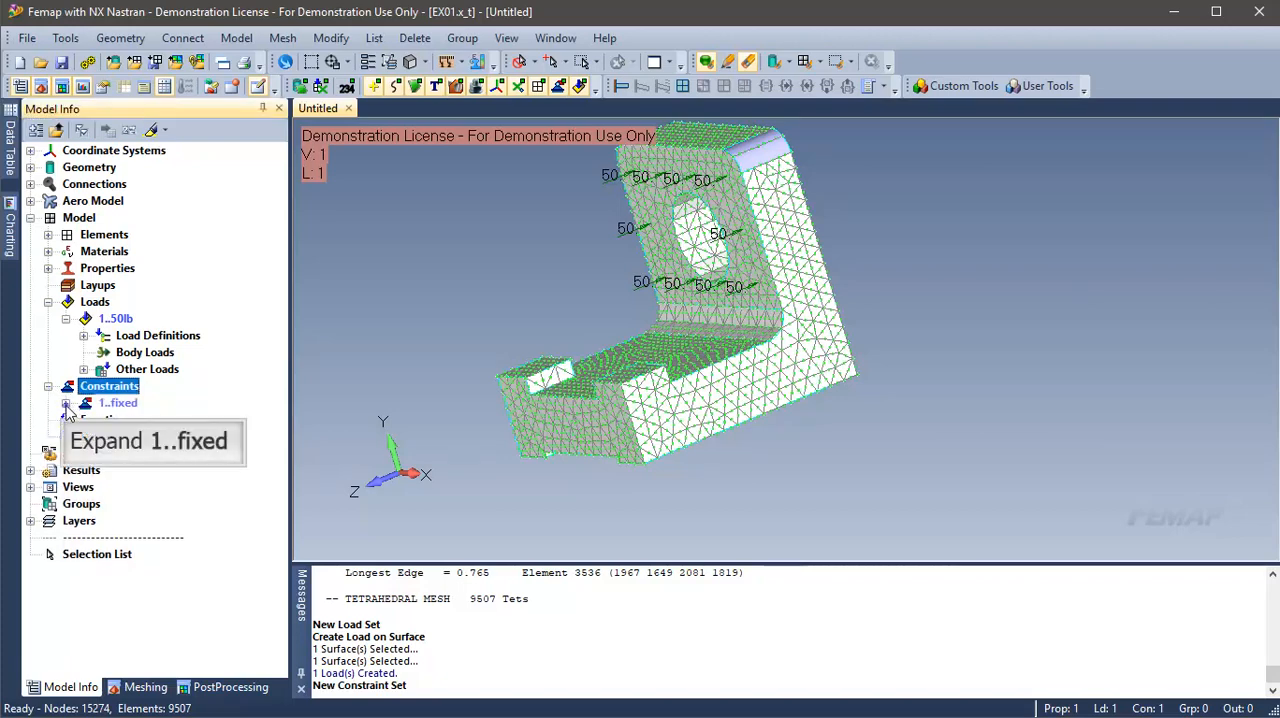
click(65, 404)
click(142, 424)
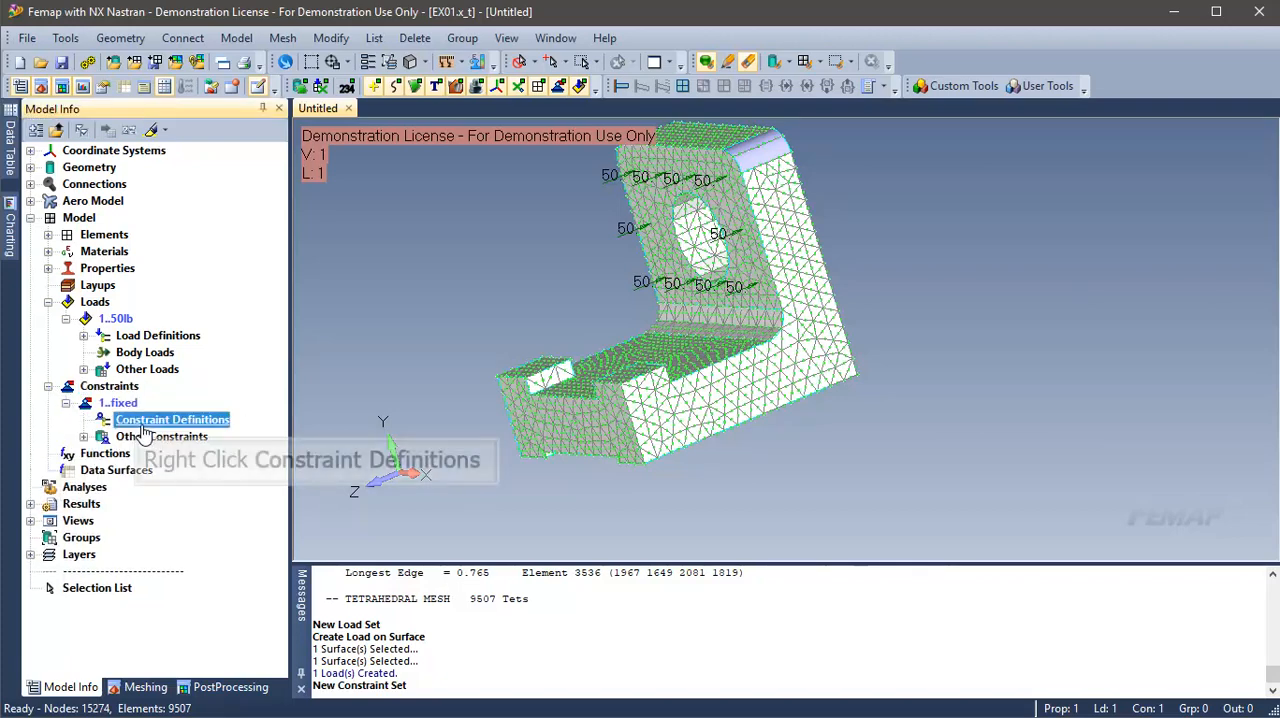
right_click(143, 432)
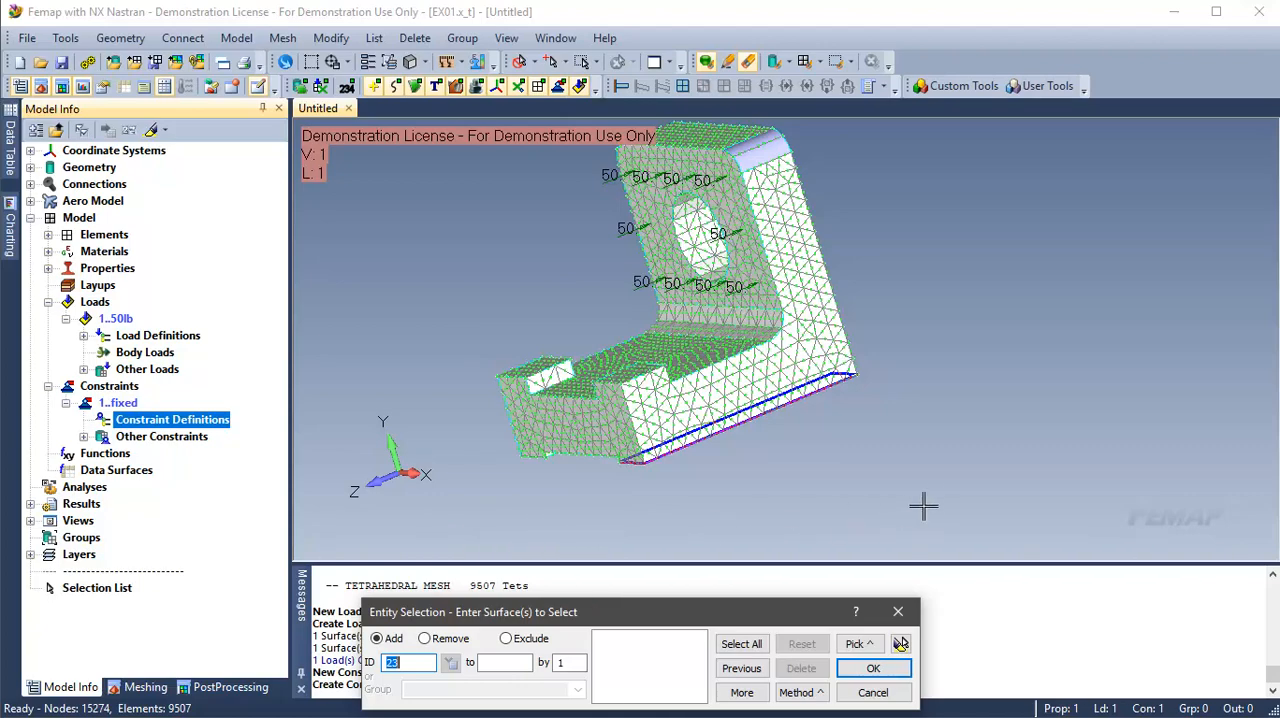
middle_drag(943, 492, 1054, 331)
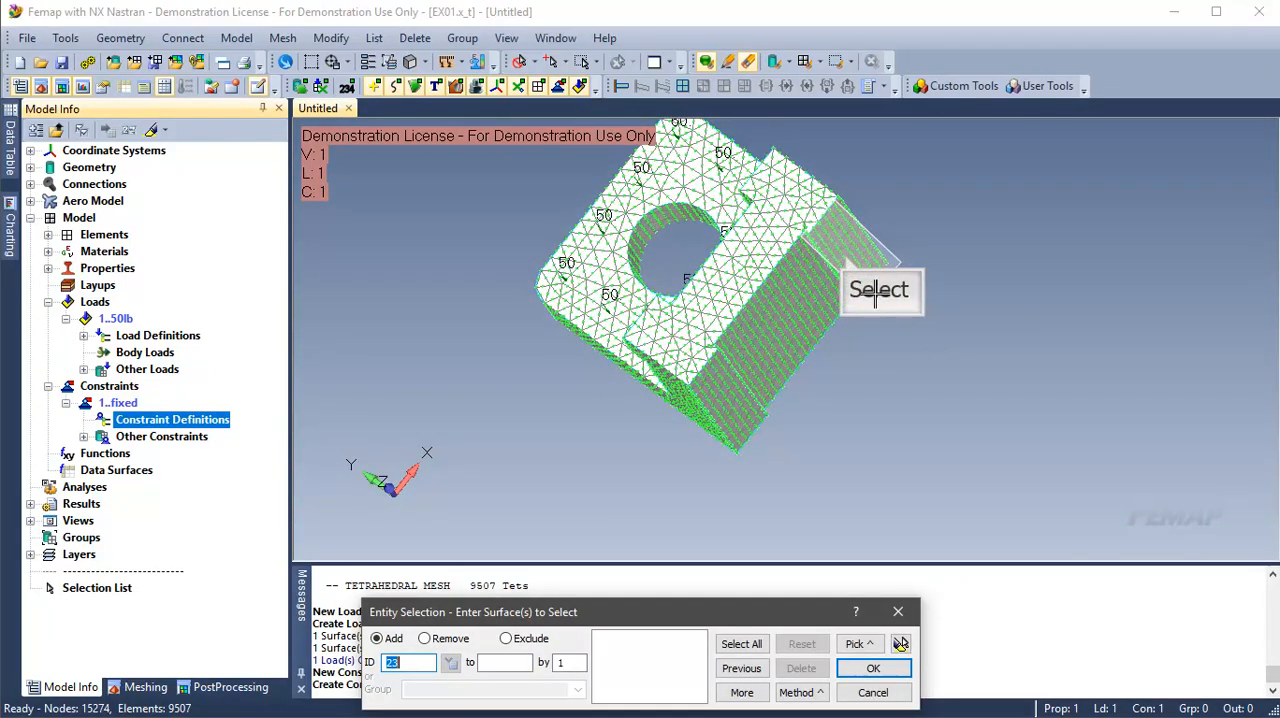
click(852, 244)
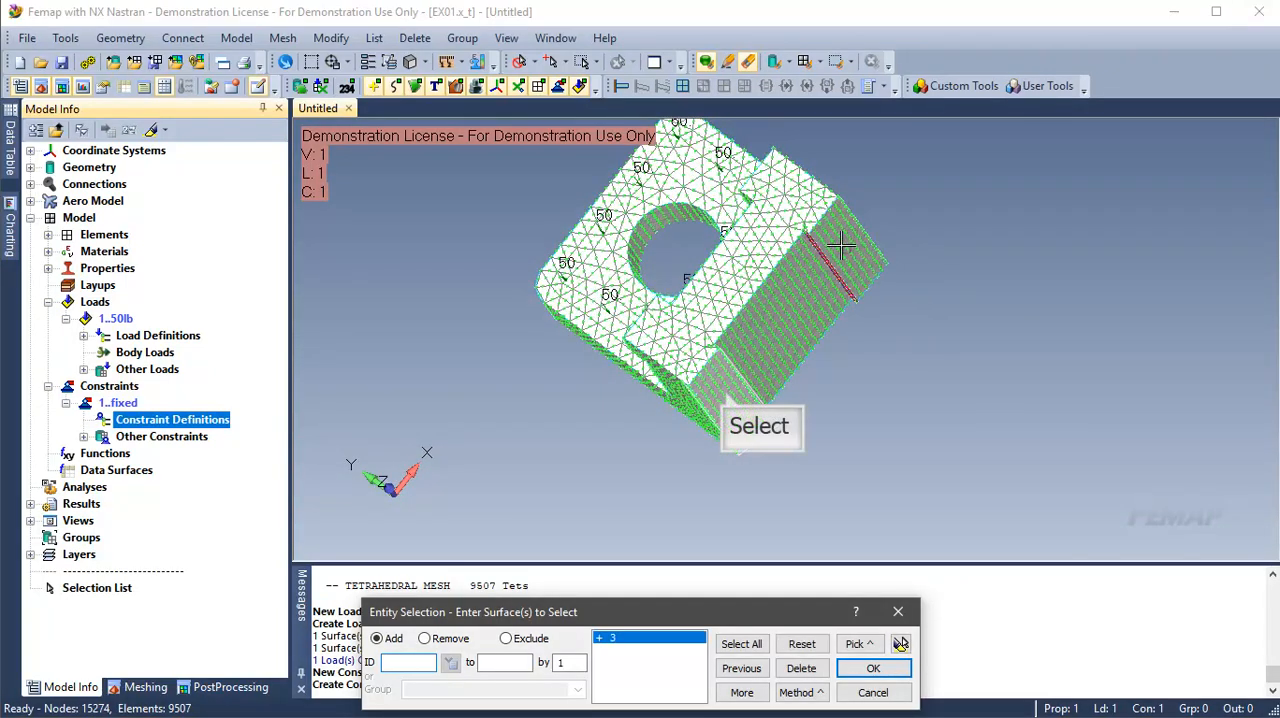
click(727, 395)
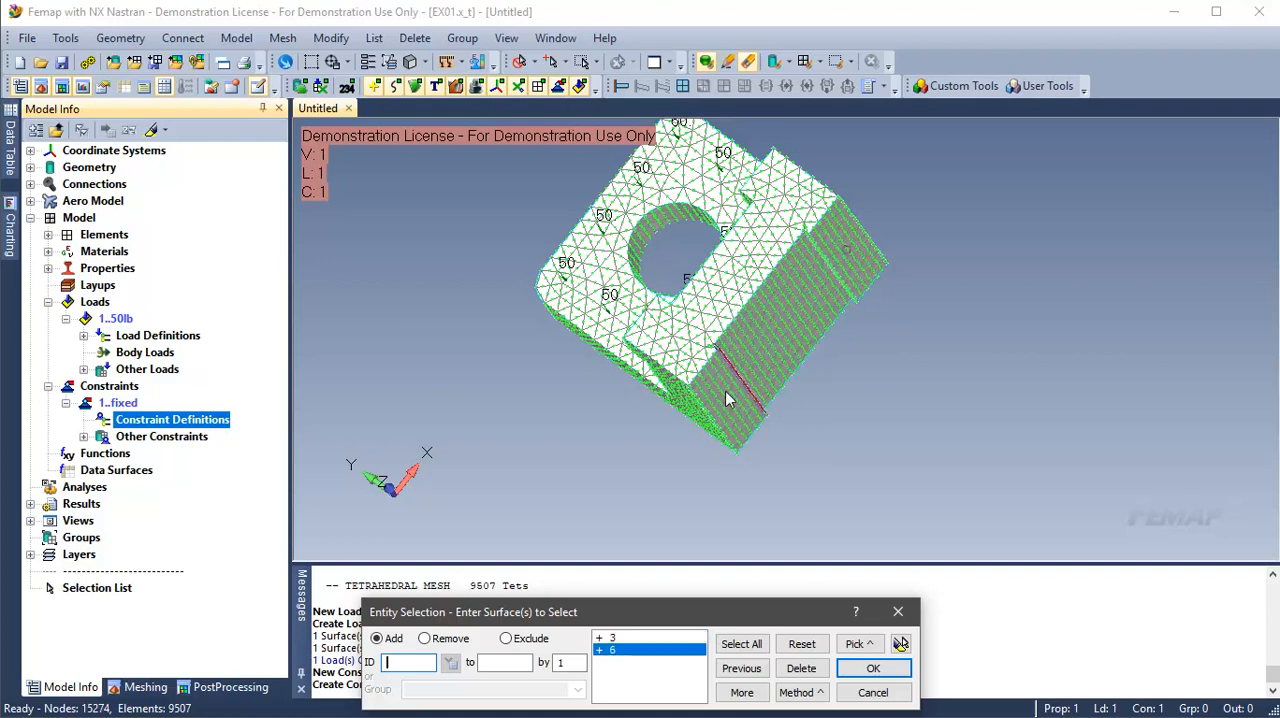
Step: Highlight the two selected underside faces to check them, and apply a constraint of the Fixed type to both
click(657, 638)
click(656, 650)
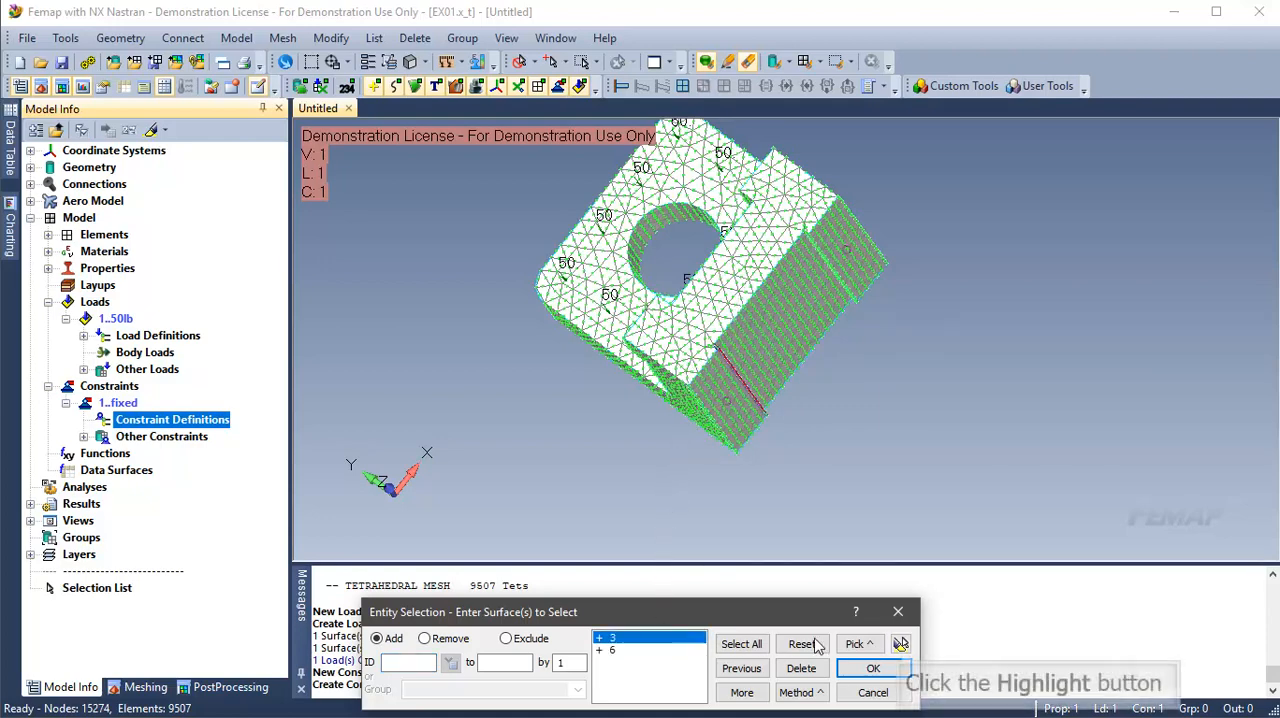
click(901, 644)
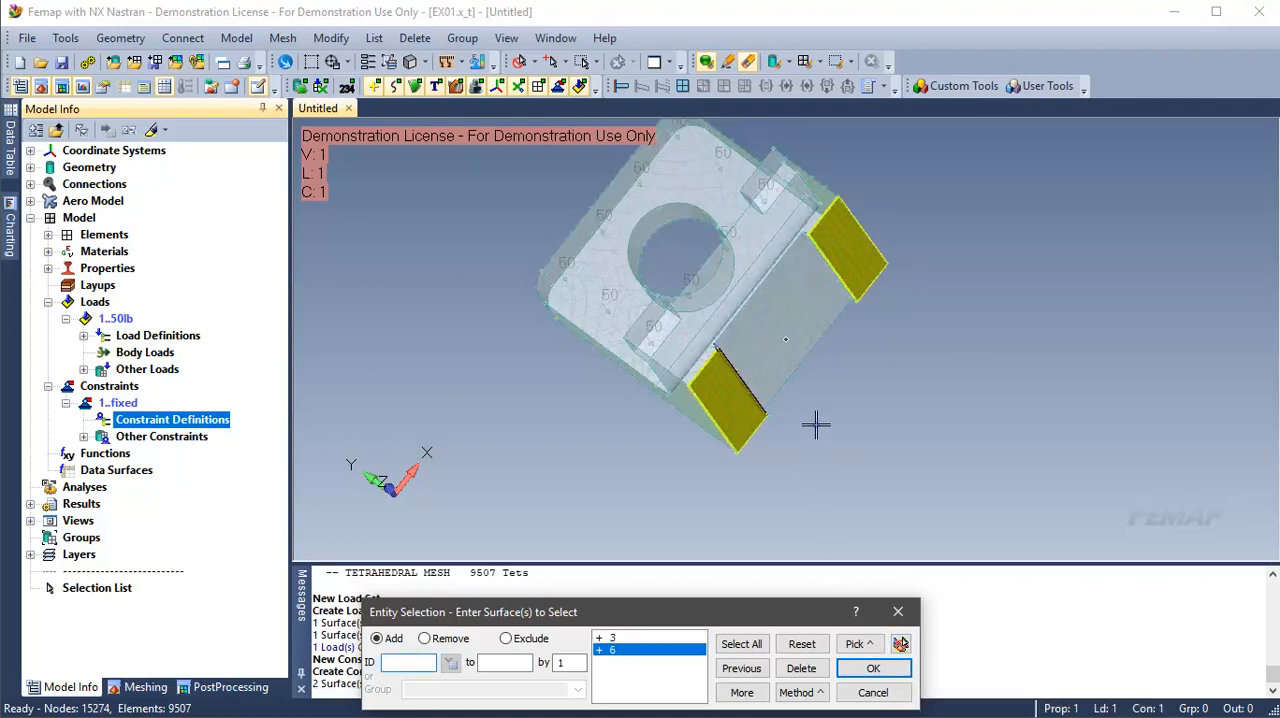
middle_drag(810, 420, 729, 434)
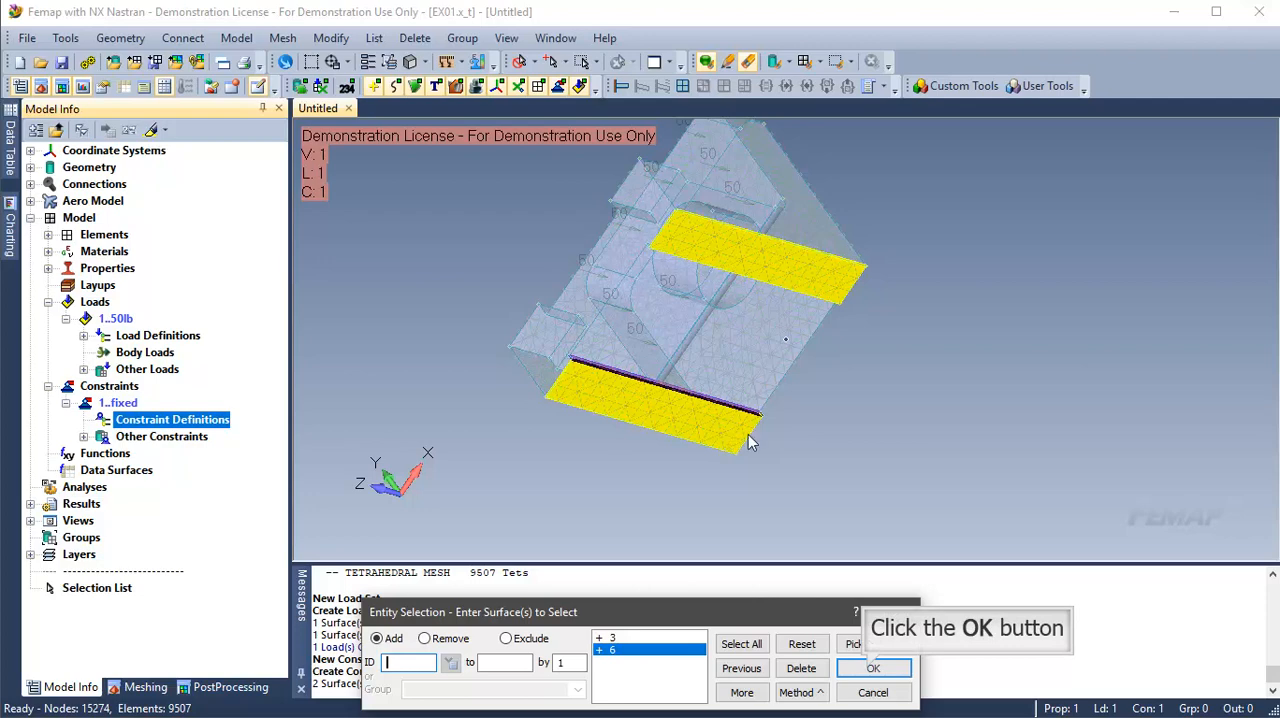
click(872, 668)
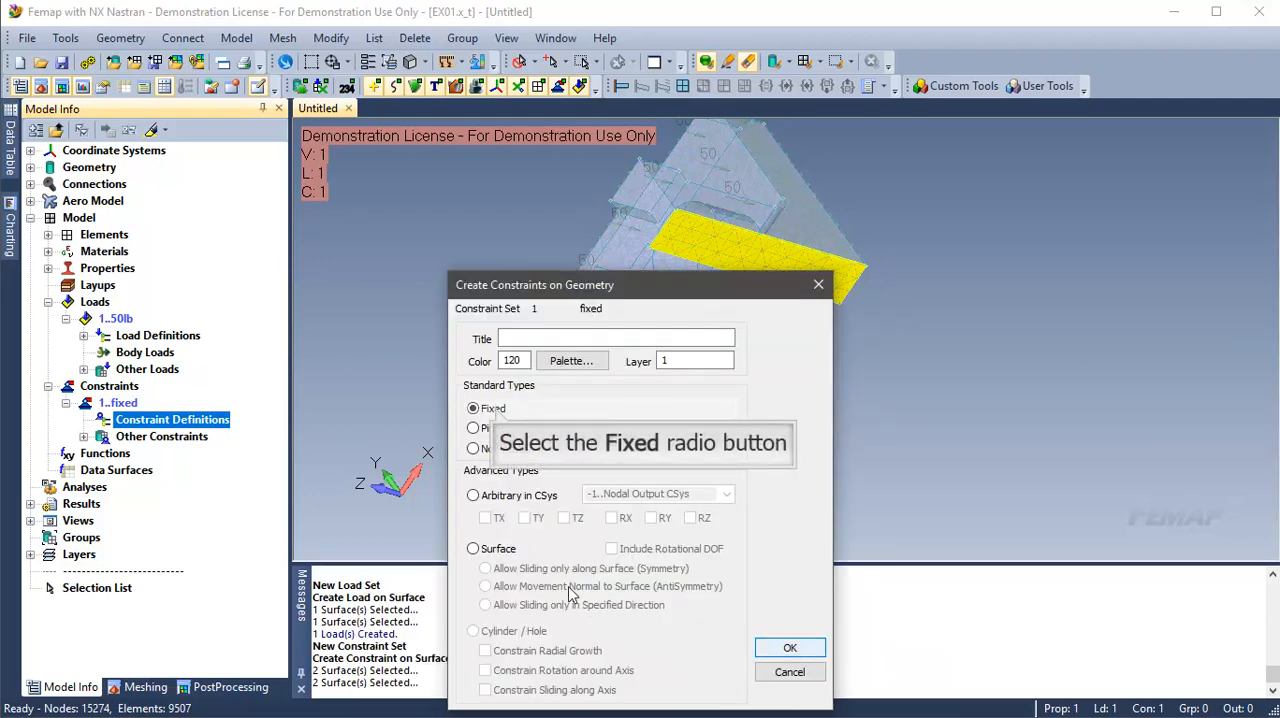
click(492, 409)
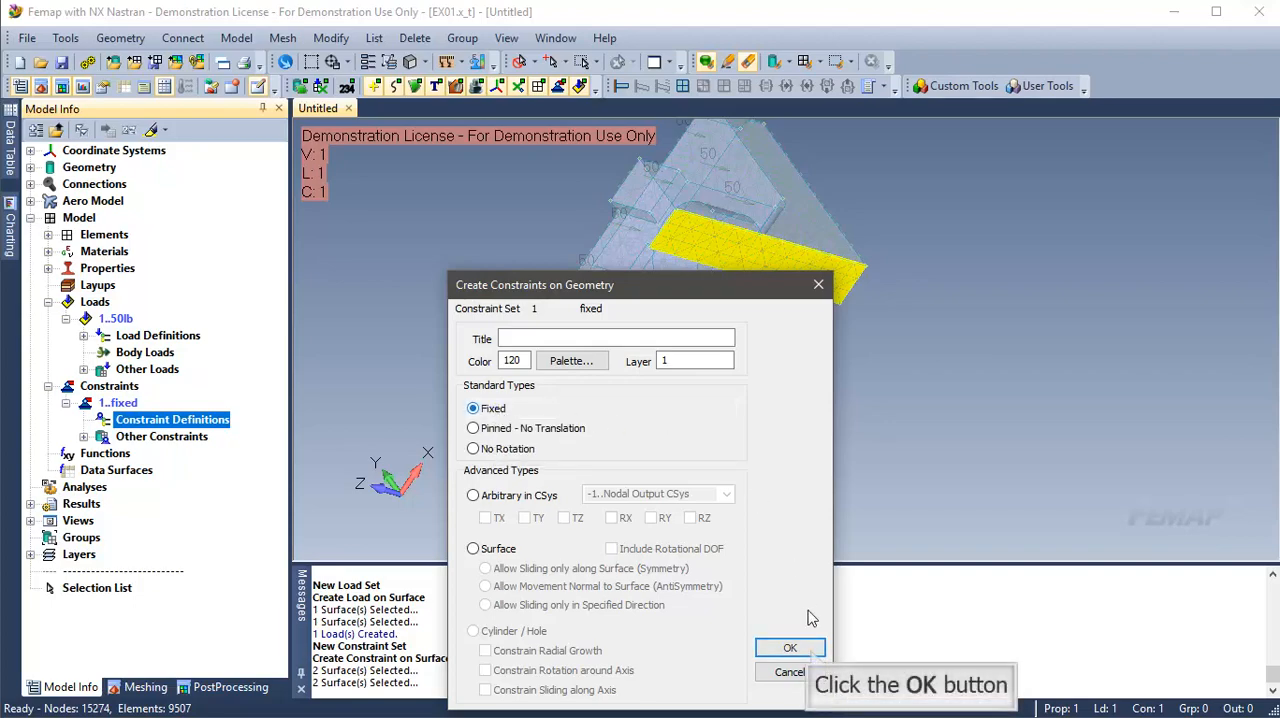
click(790, 648)
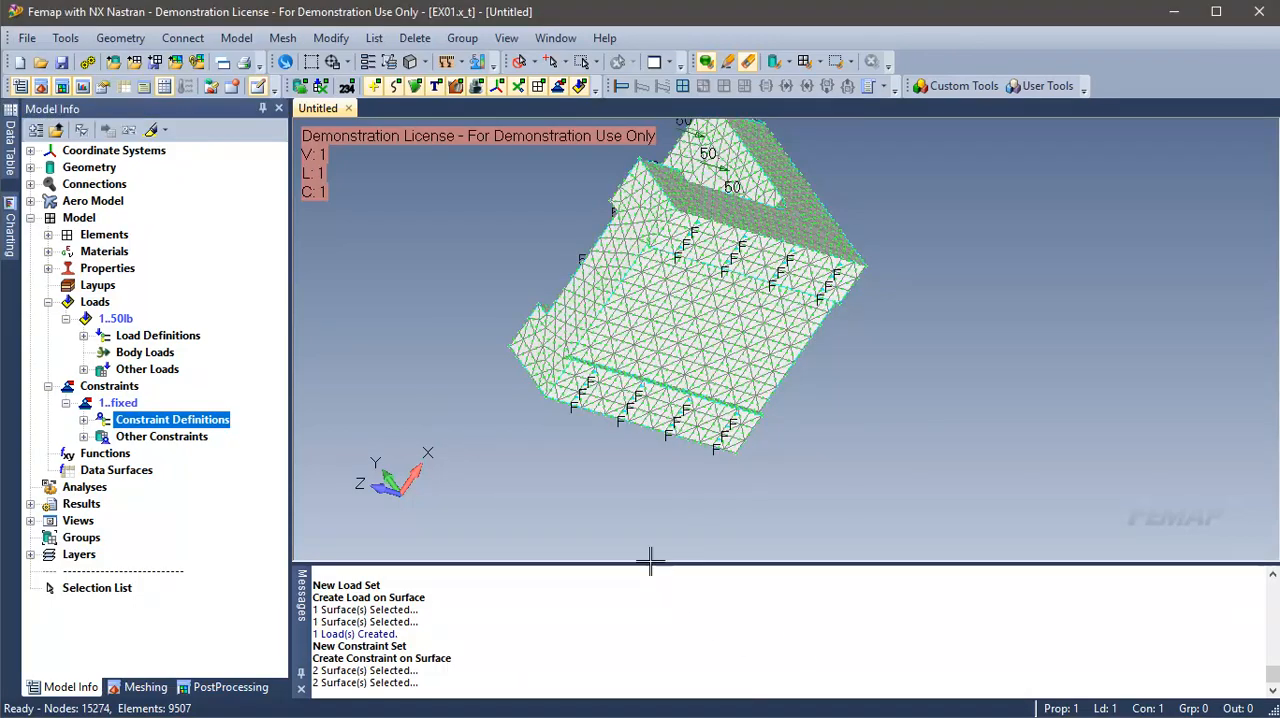
Step: Create a new analysis set titled analysis for NX Nastran, type Static, with the integrated solver, and run it
middle_drag(601, 314, 805, 225)
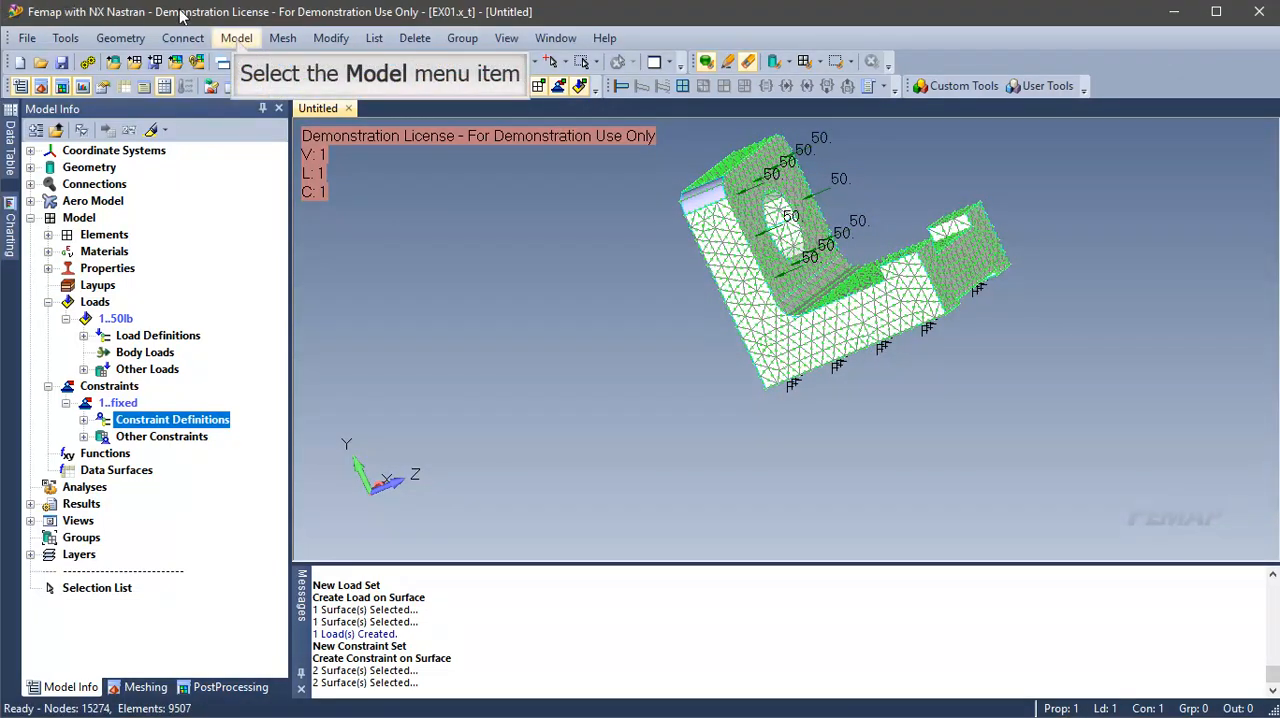
click(237, 40)
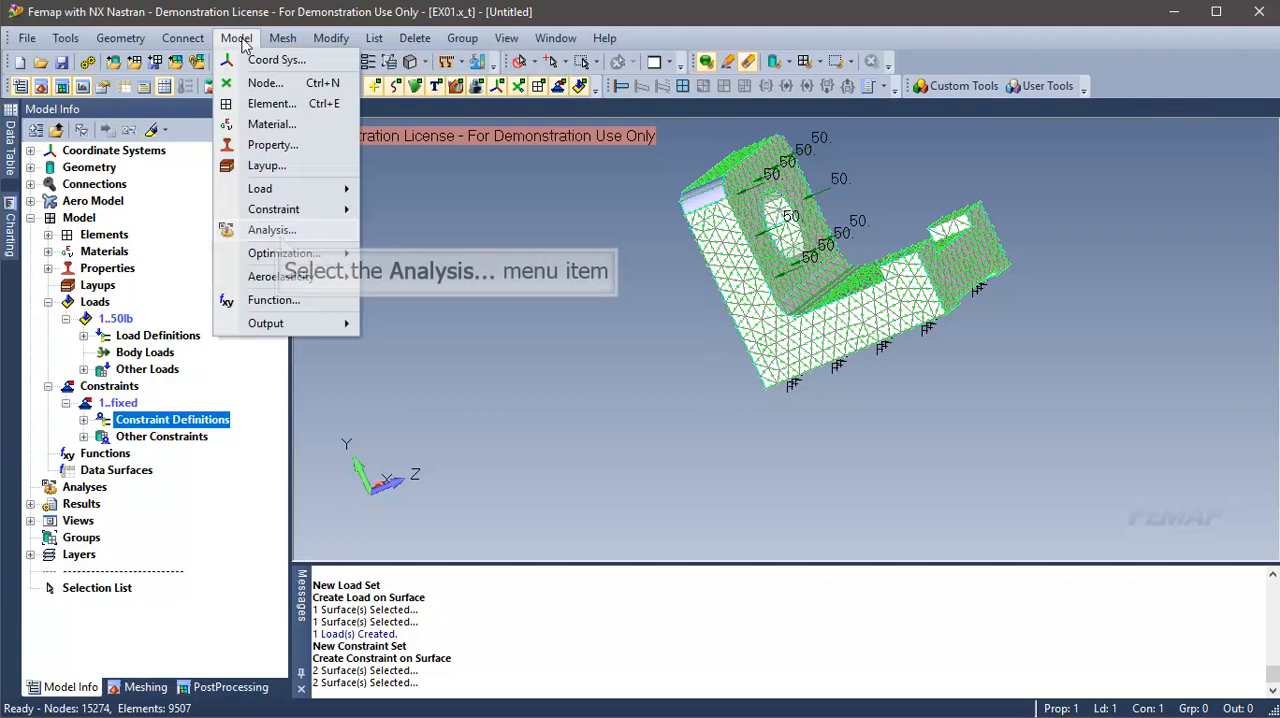
click(272, 231)
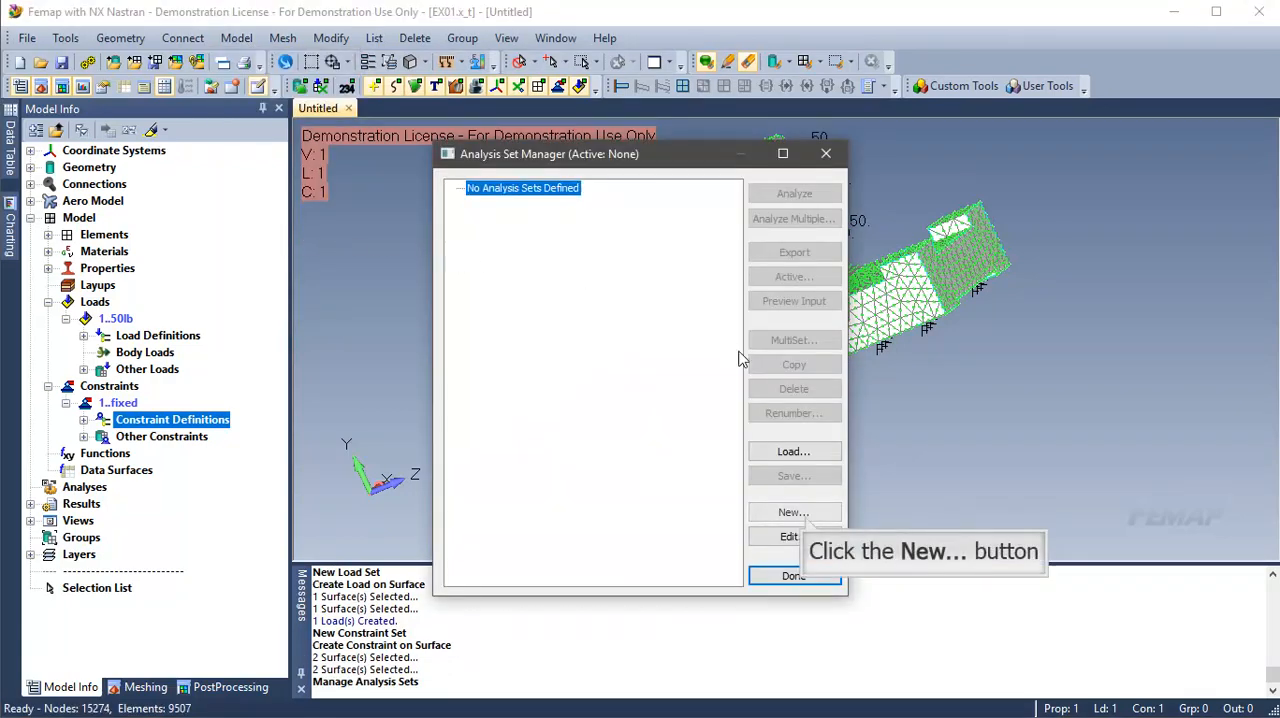
click(806, 518)
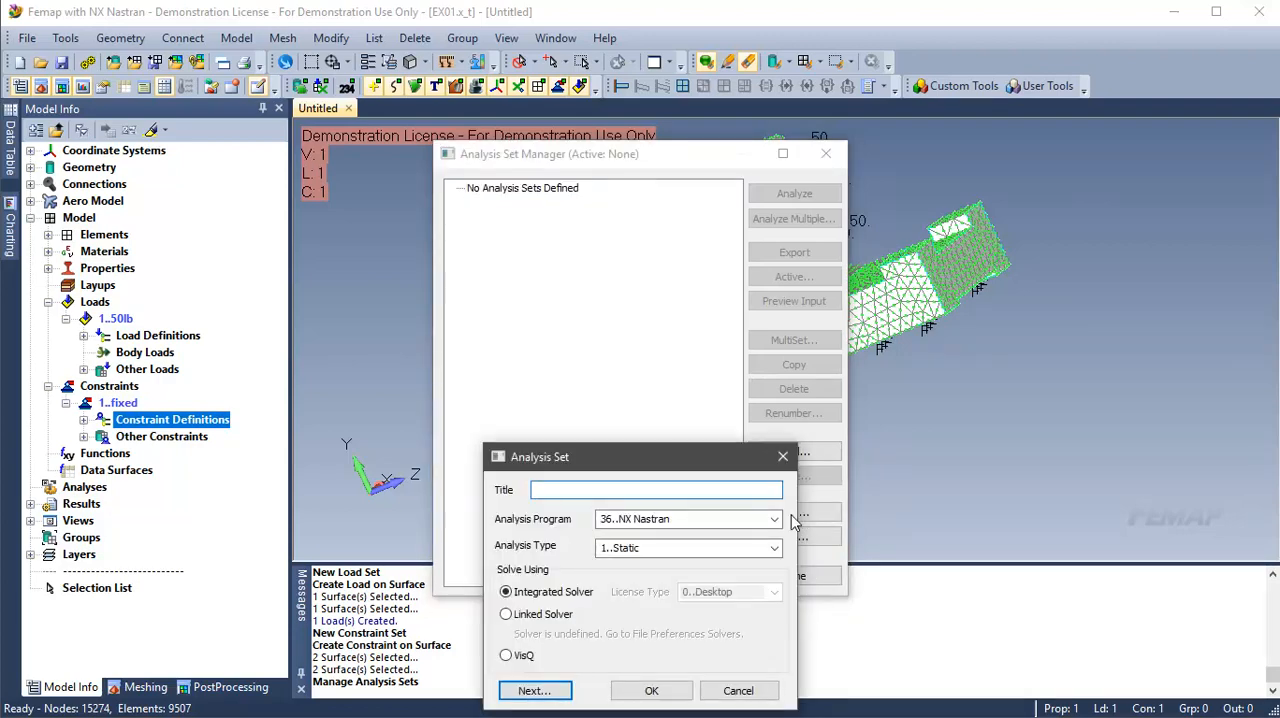
text(analysis)
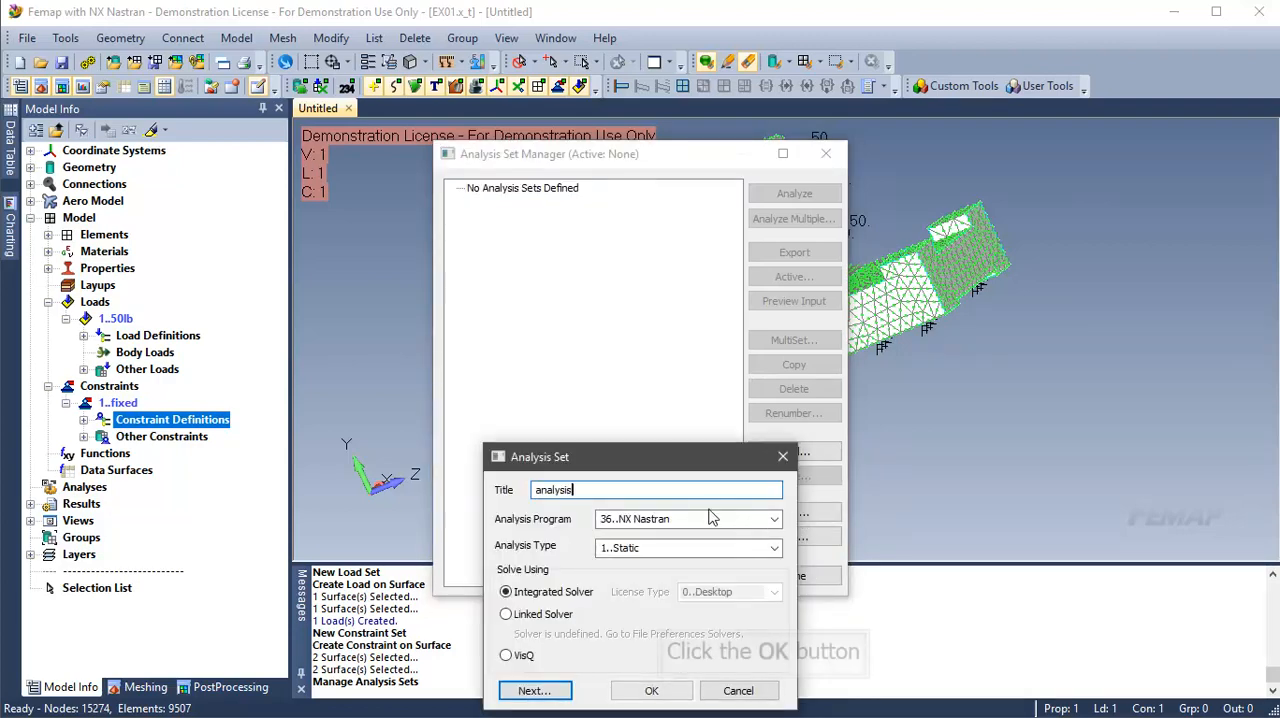
click(652, 690)
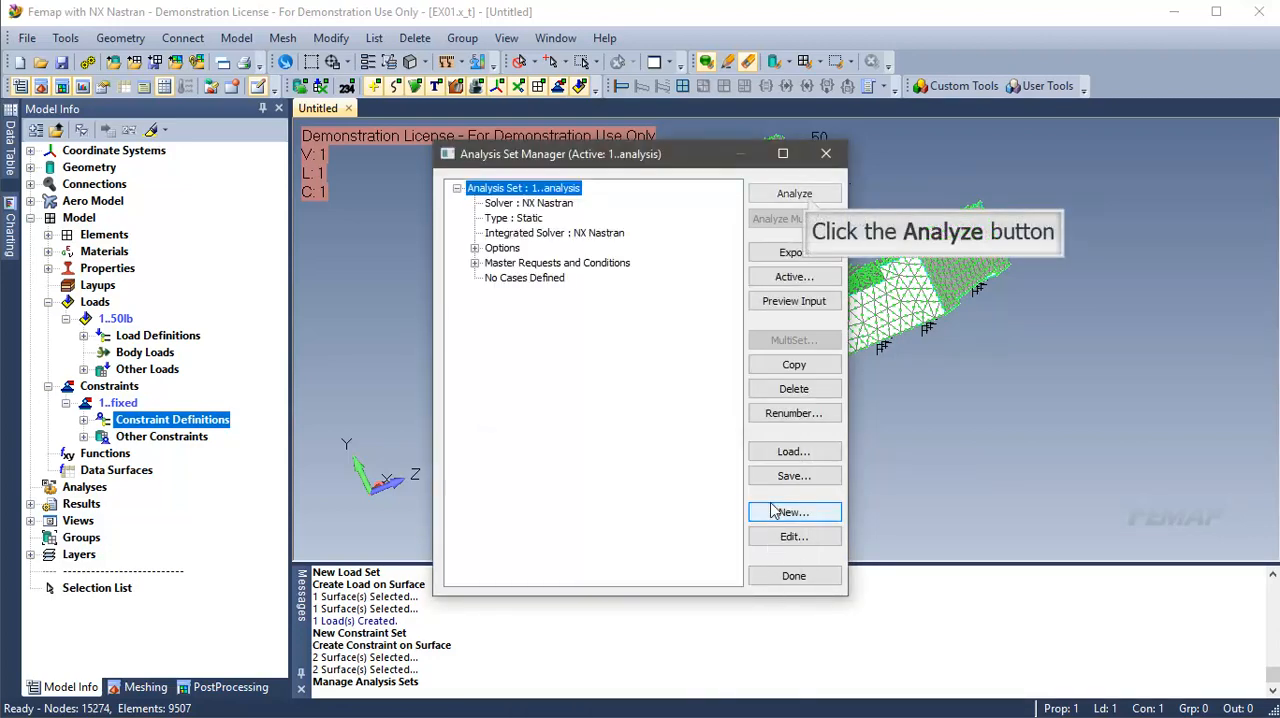
click(810, 197)
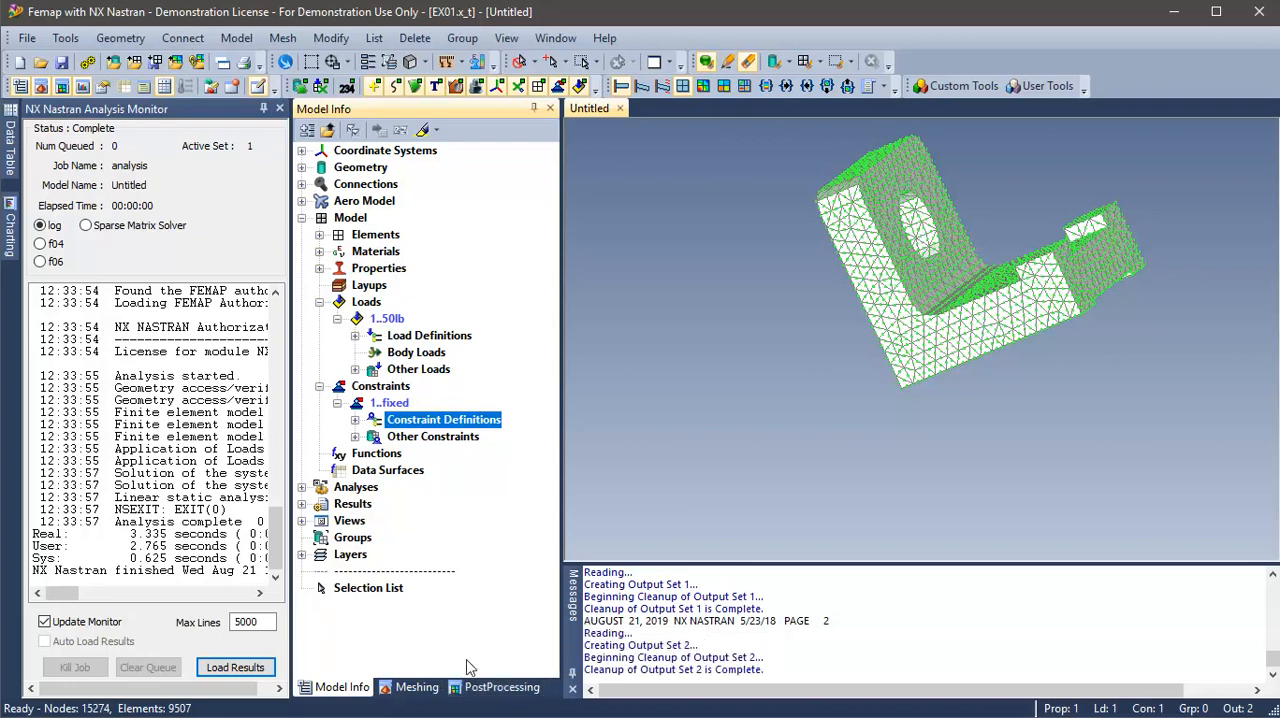
Step: Show the bracket's analysis results in the post-processing tools with the Deformed style
click(468, 690)
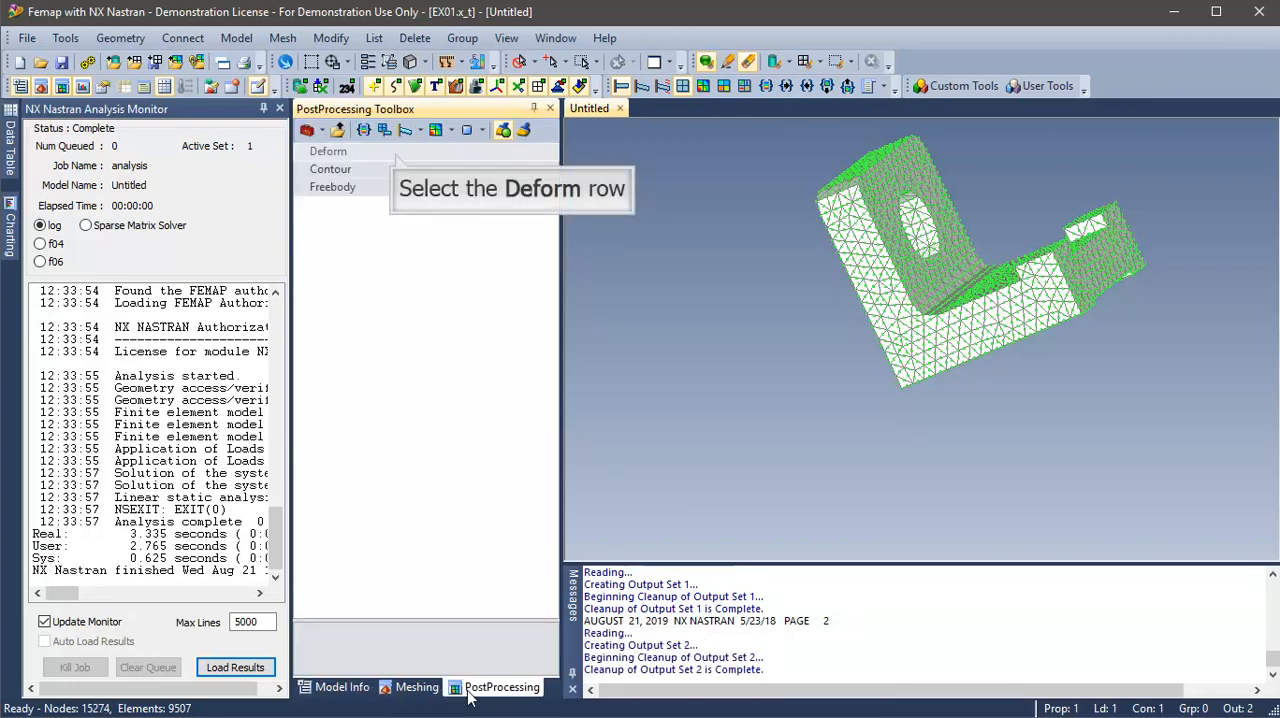
click(396, 159)
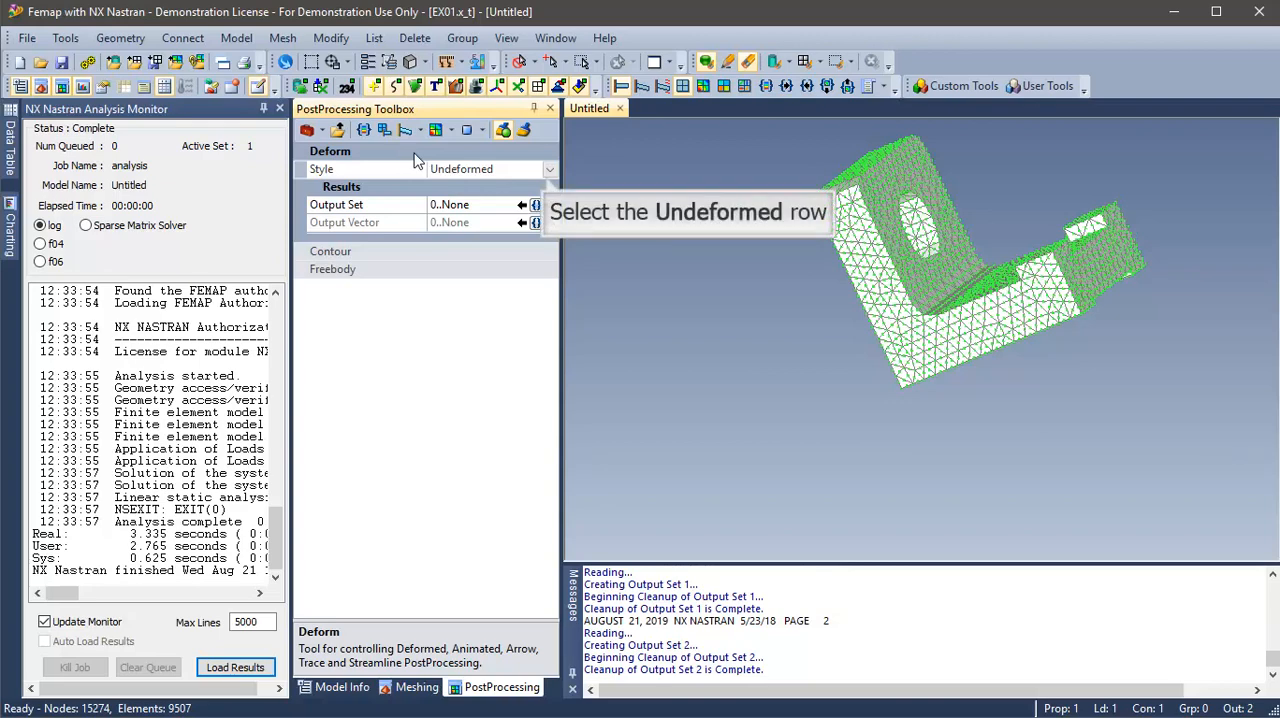
click(537, 172)
click(548, 176)
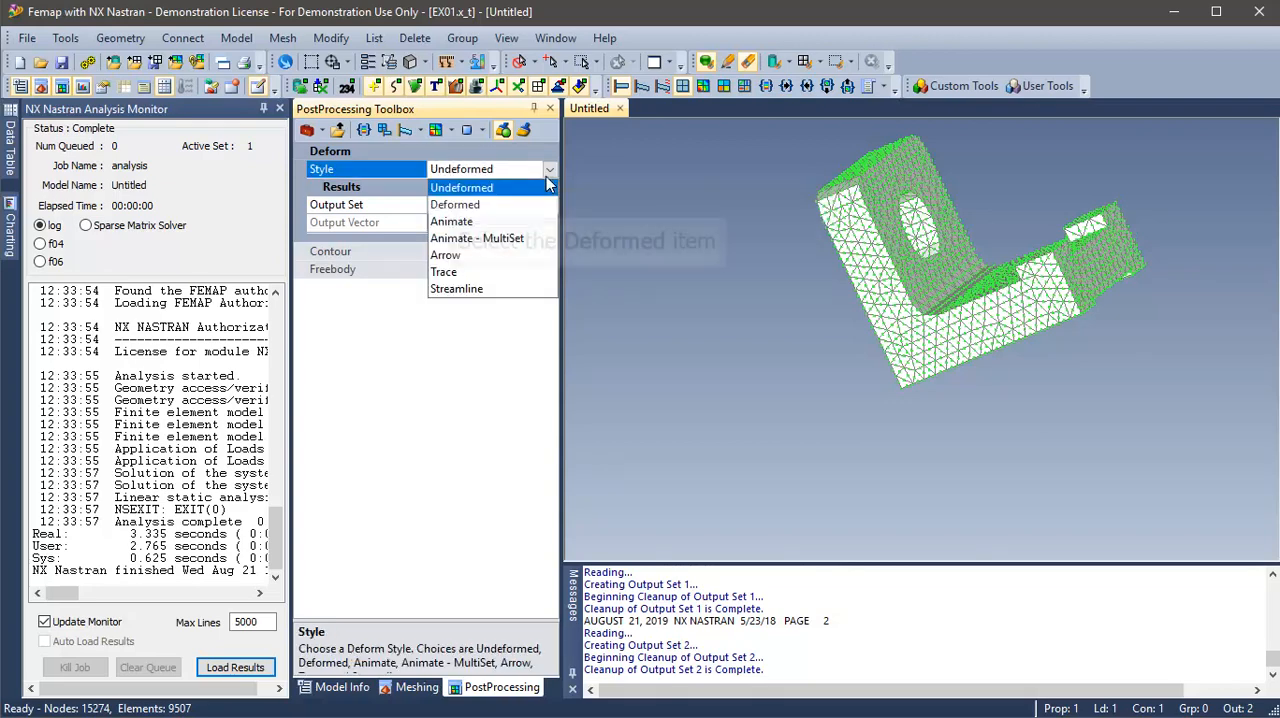
click(455, 205)
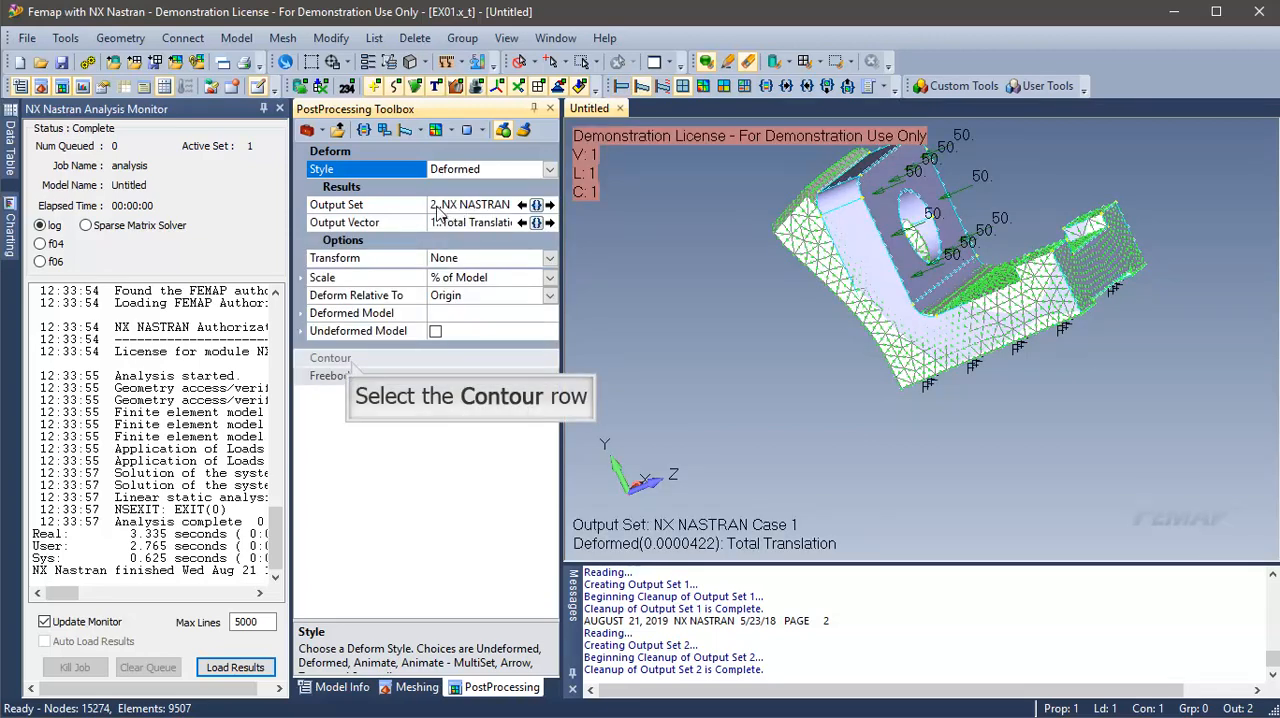
Step: Set the contour style to Contour to plot Solid Von Mises Stress on the deformed bracket
click(351, 359)
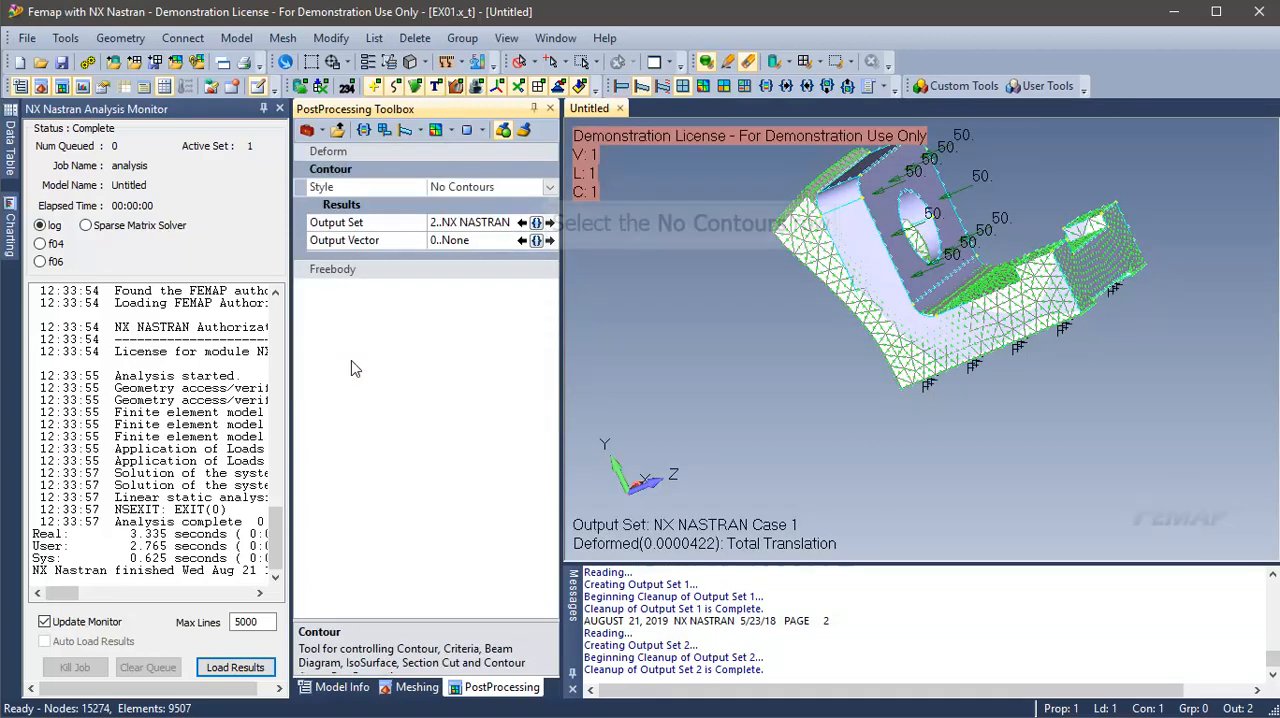
click(549, 187)
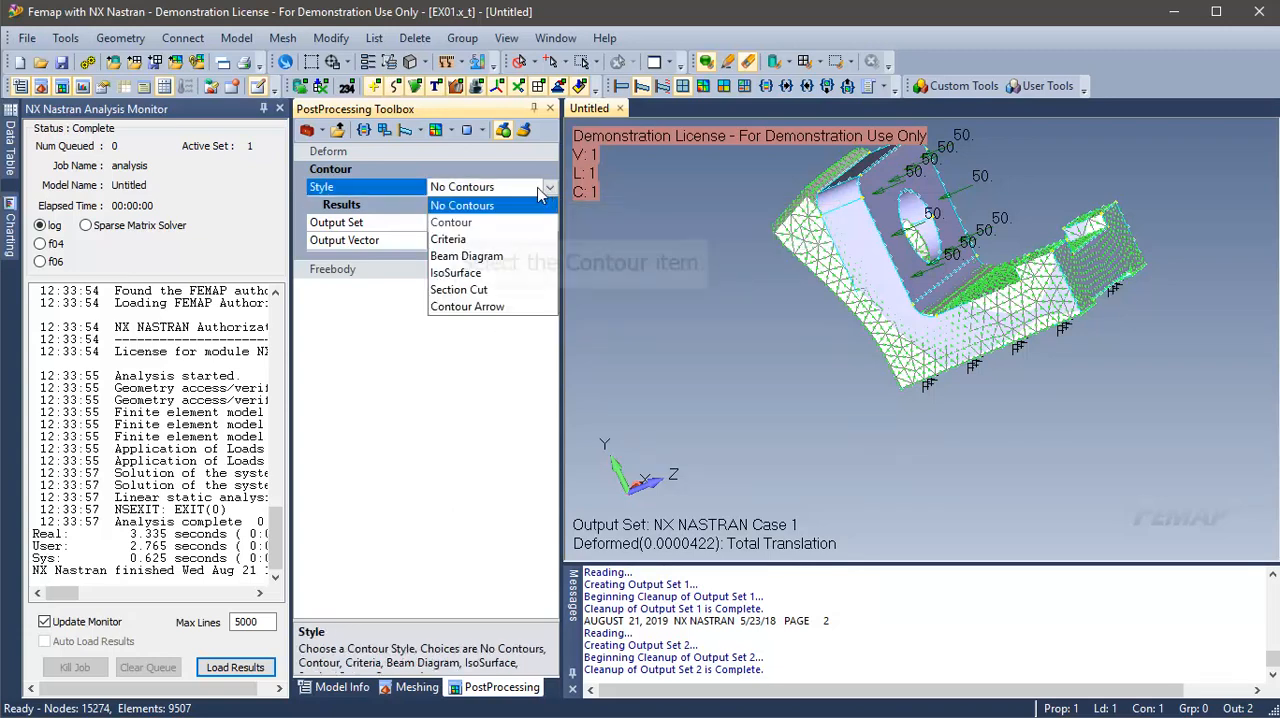
click(452, 222)
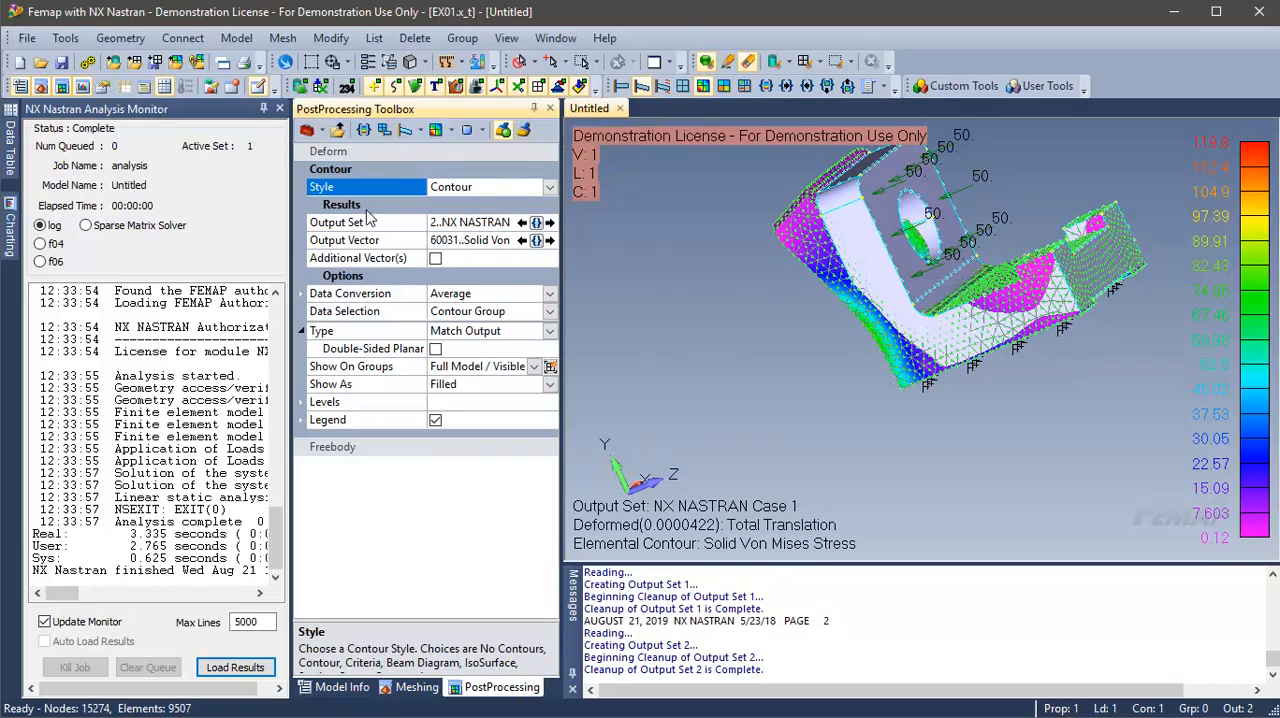
Step: Hide the geometry, loads and constraints, and inspect the stress contour around the bracket's hole and inner corner
click(297, 88)
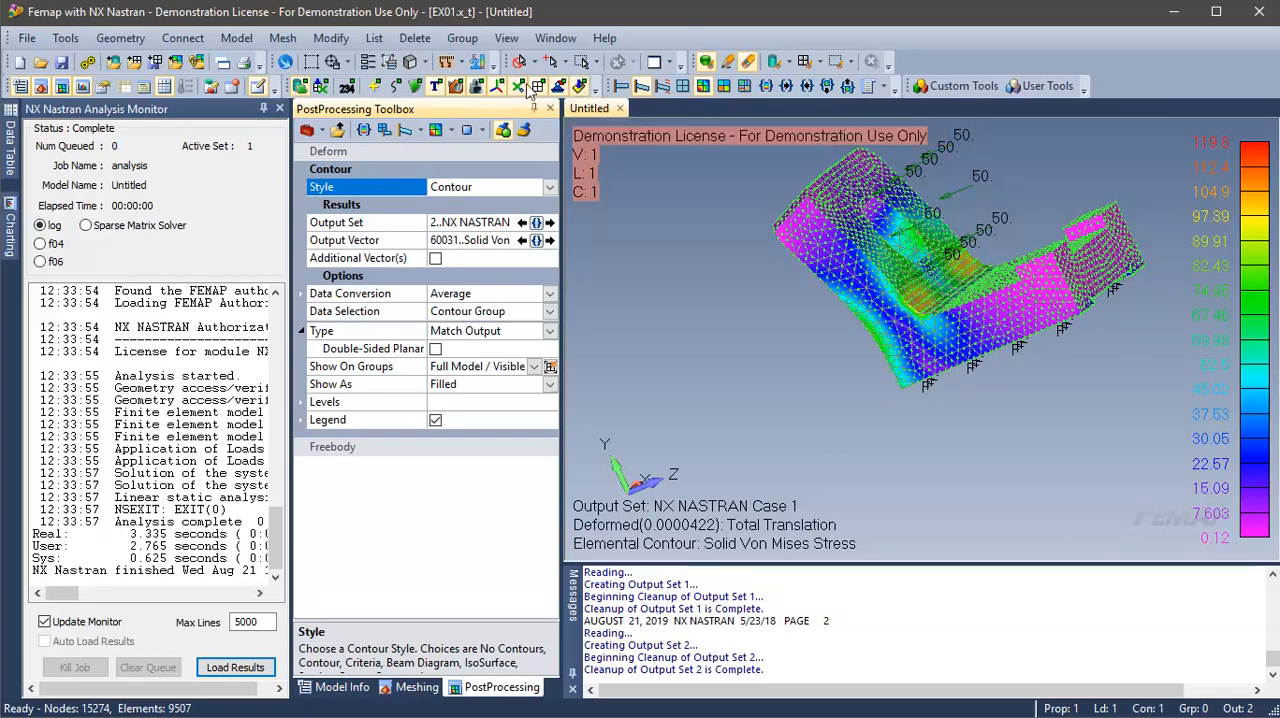
click(578, 90)
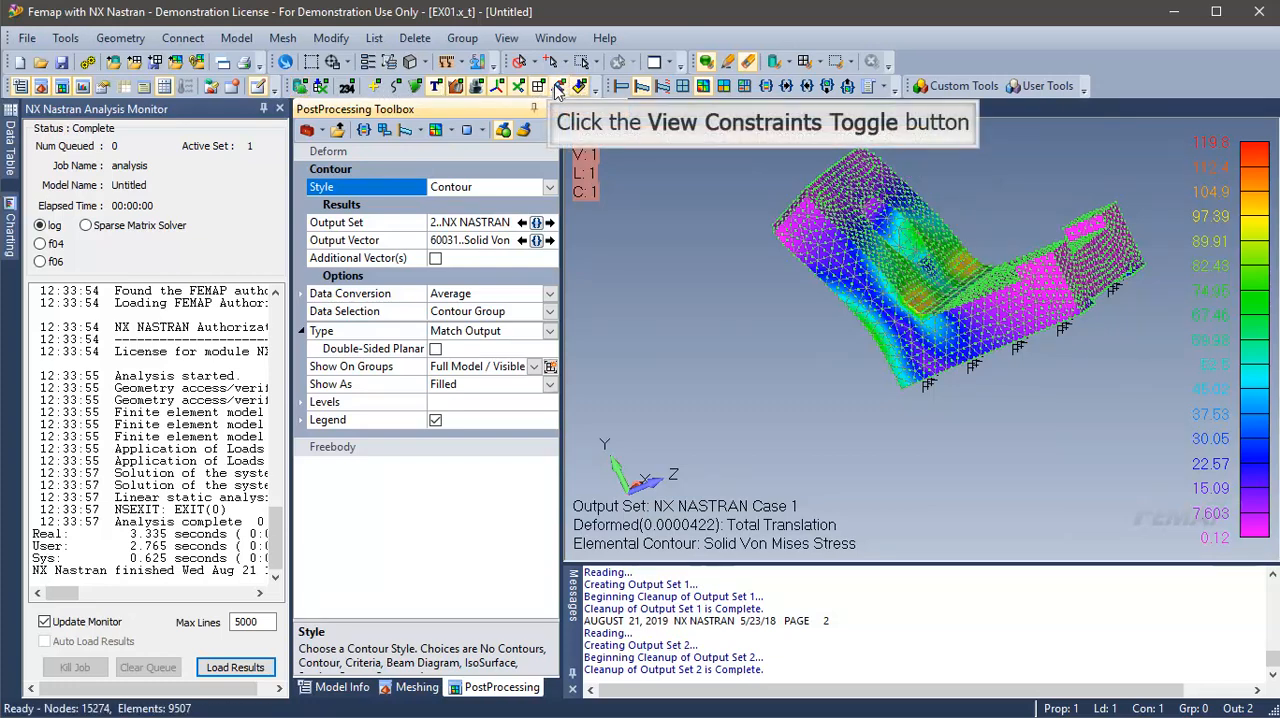
click(556, 88)
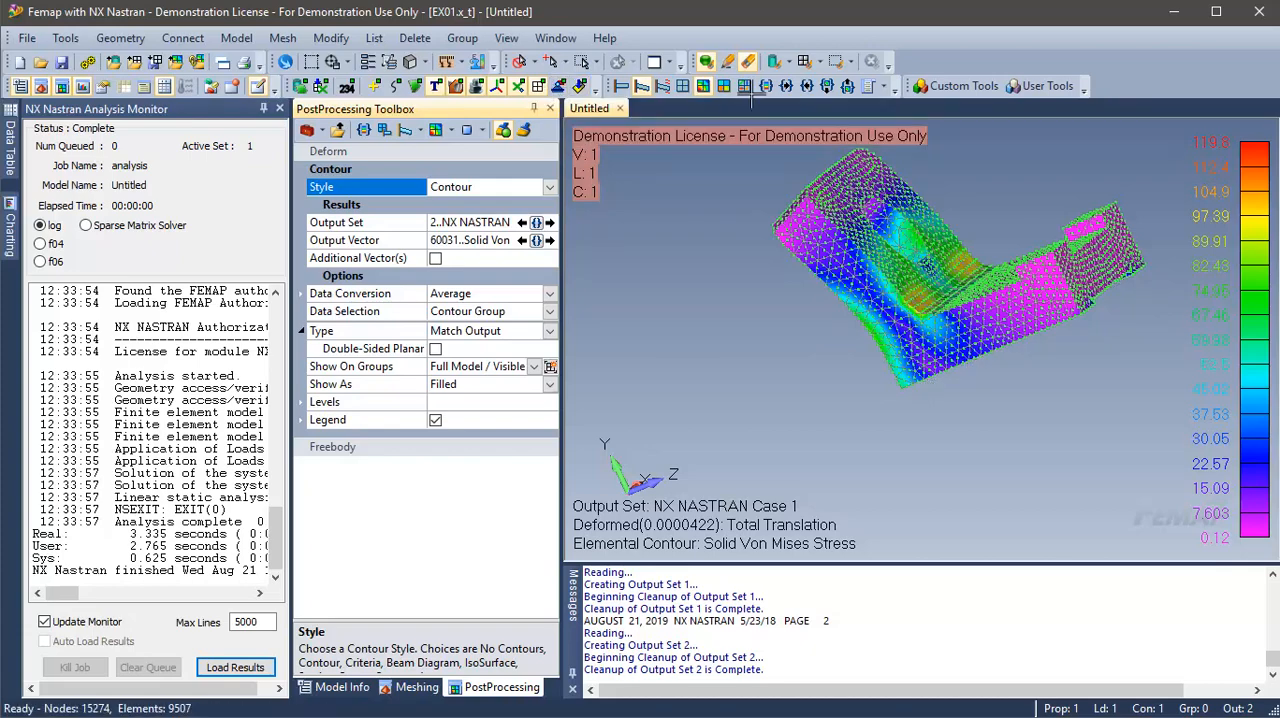
middle_drag(1108, 290, 1066, 487)
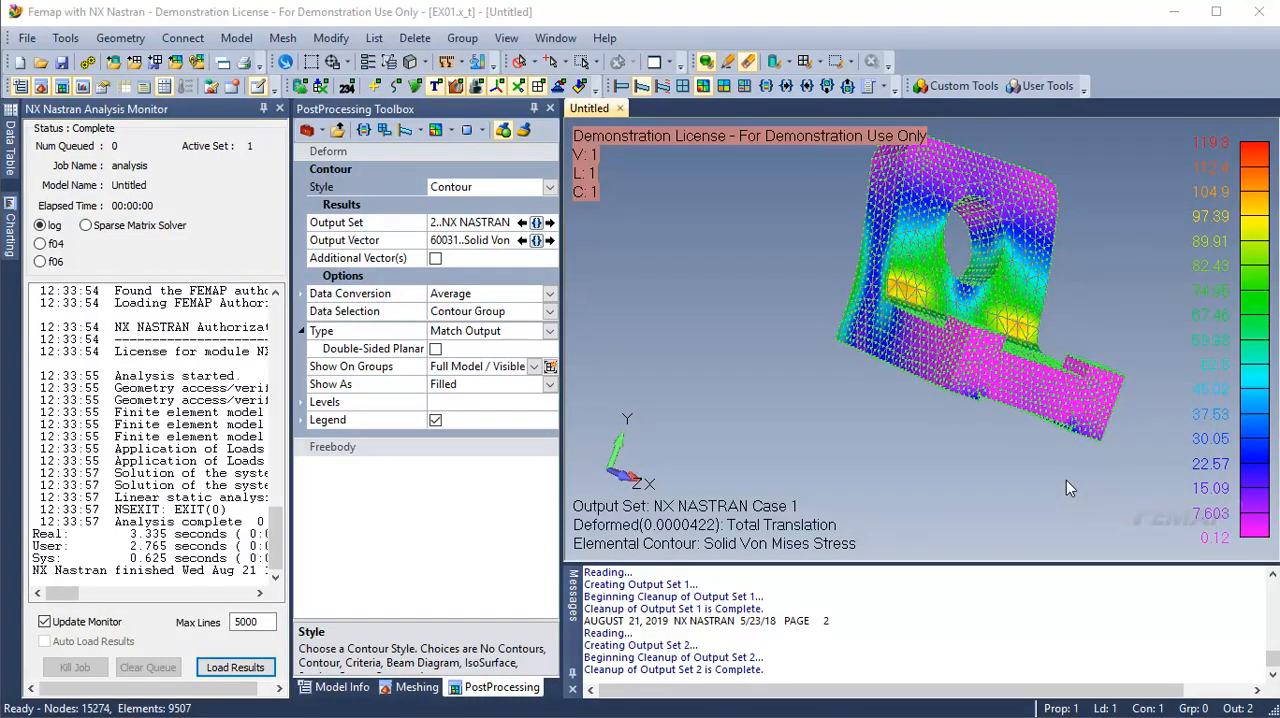